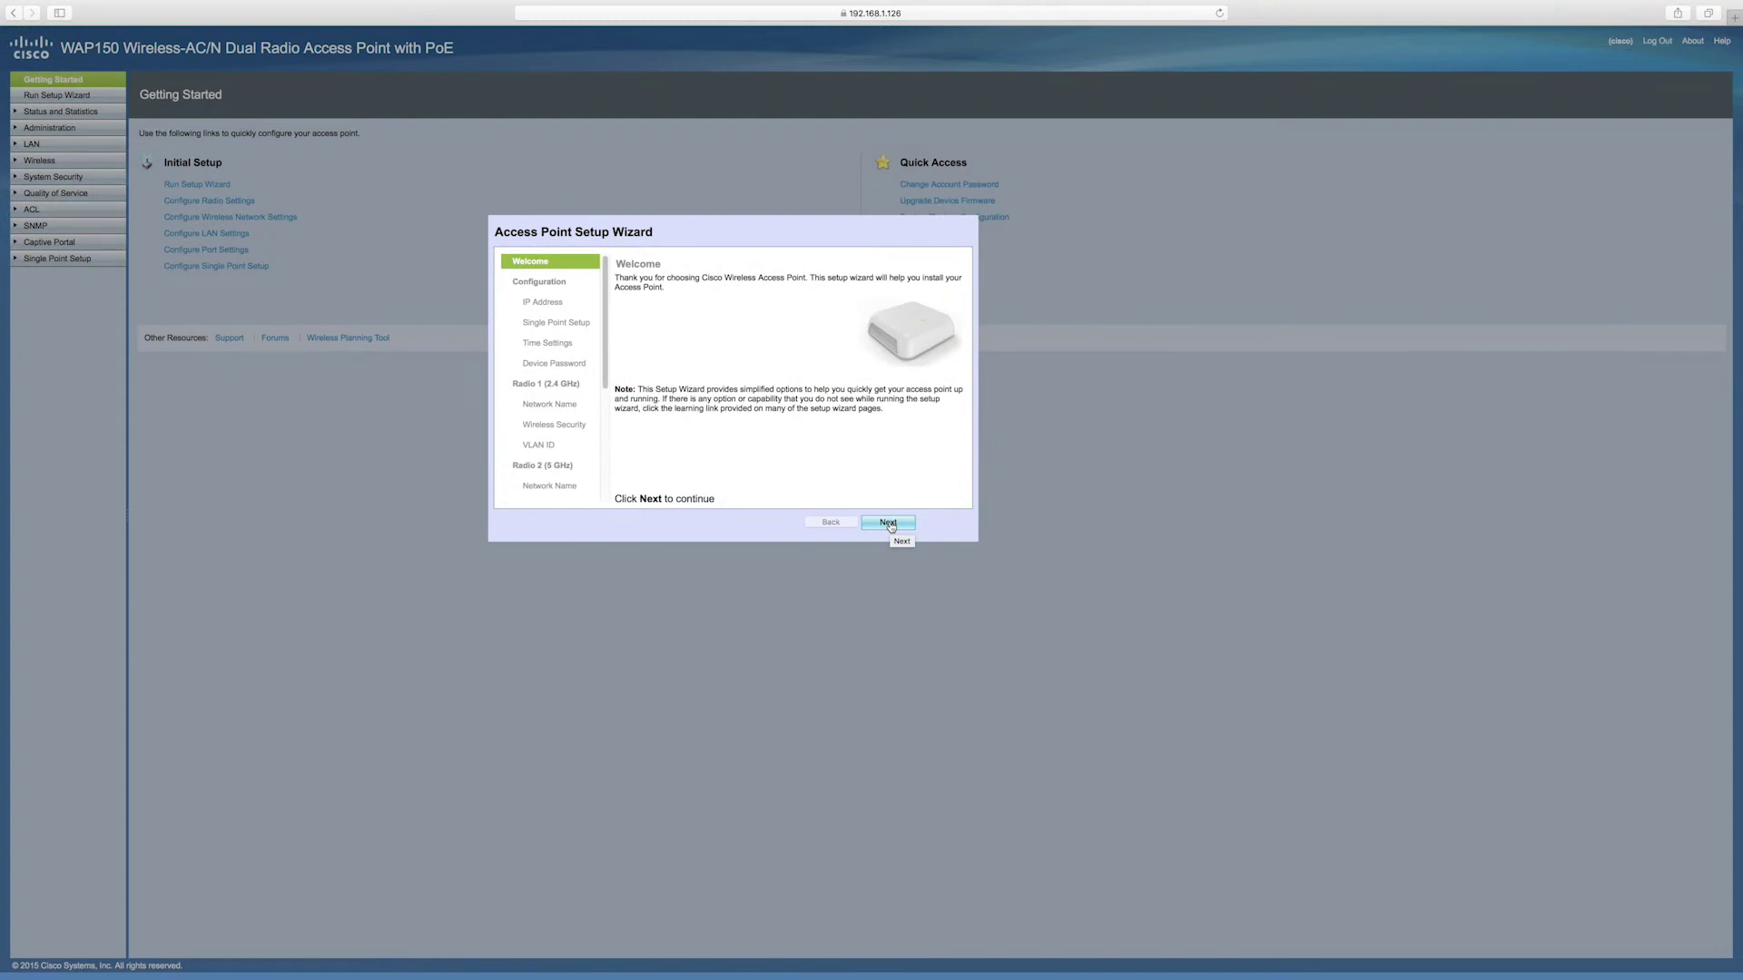
Choose to create a guest network, keeping the name ciscosb-guest on Radio 1
left_click(887, 523)
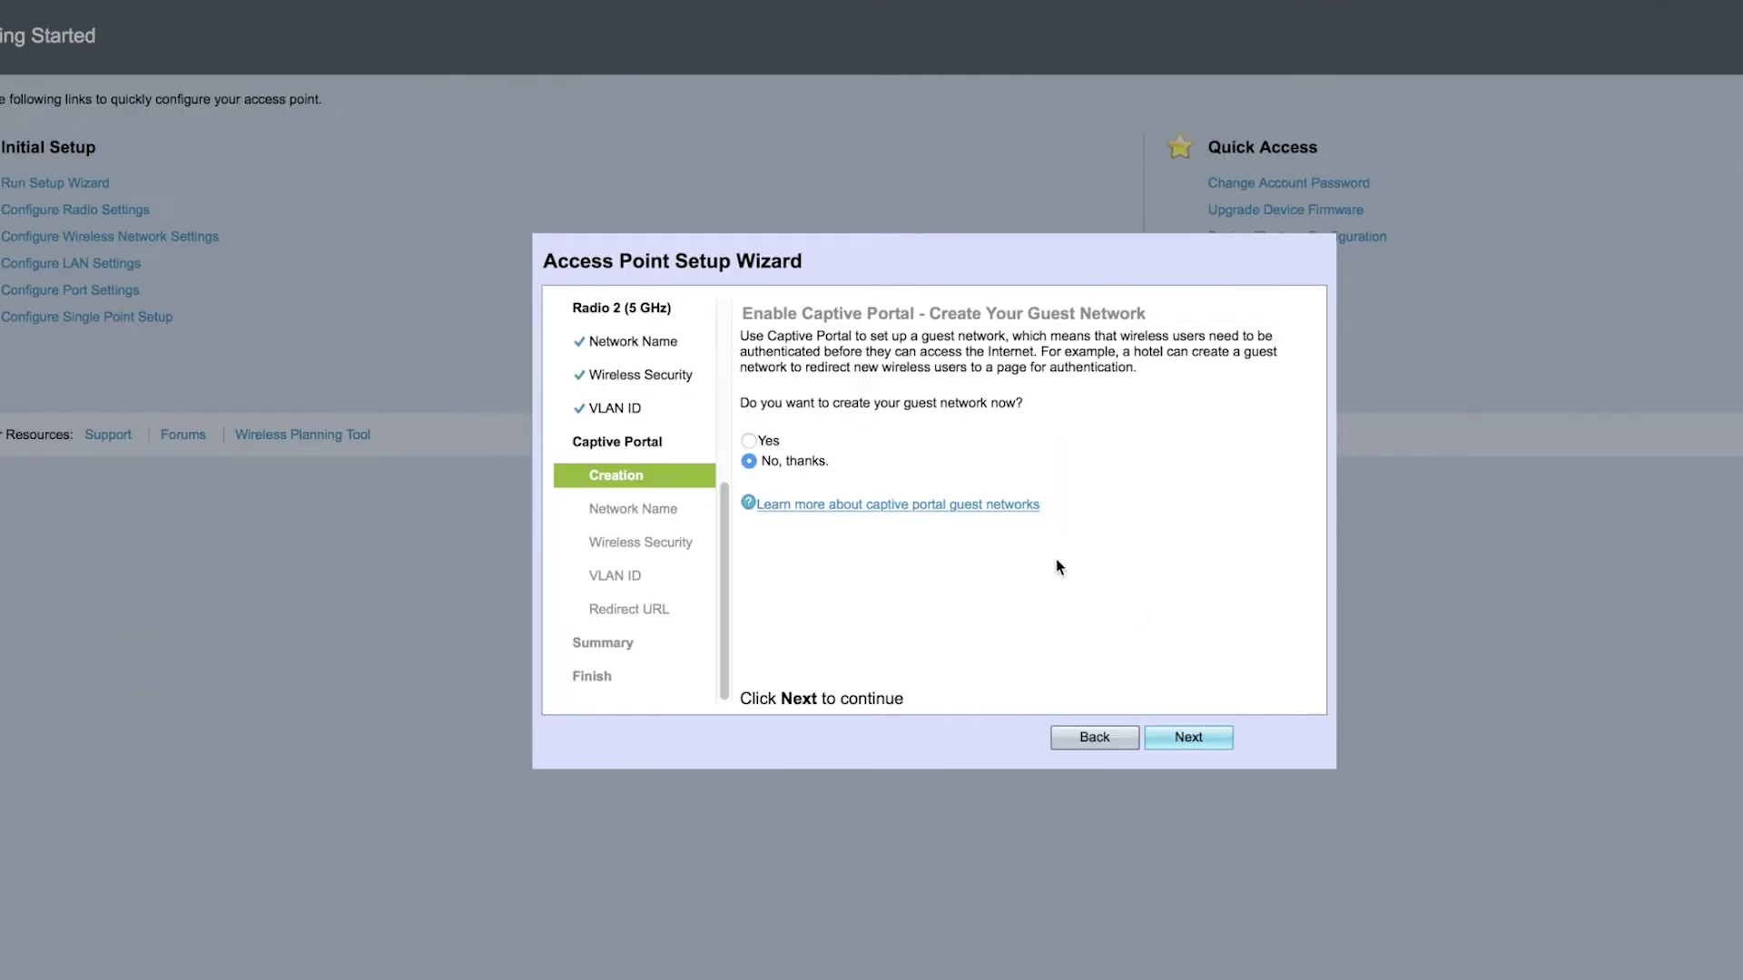
left_click(748, 440)
left_click(1189, 738)
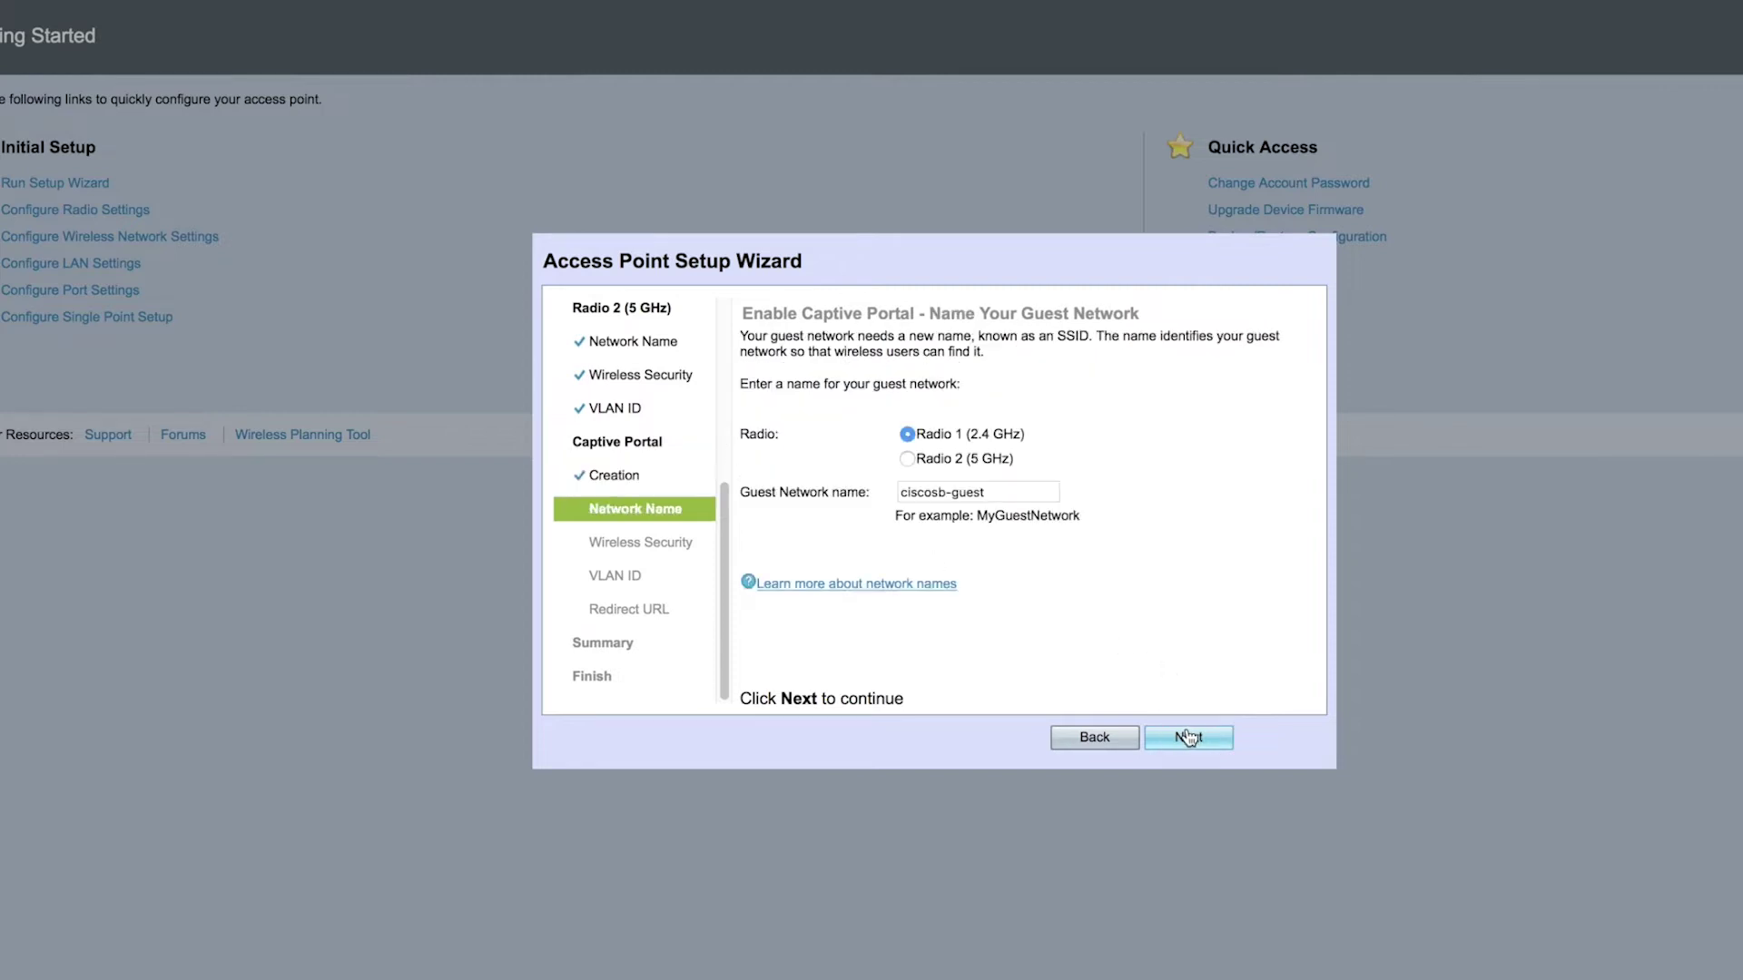
left_click(1199, 740)
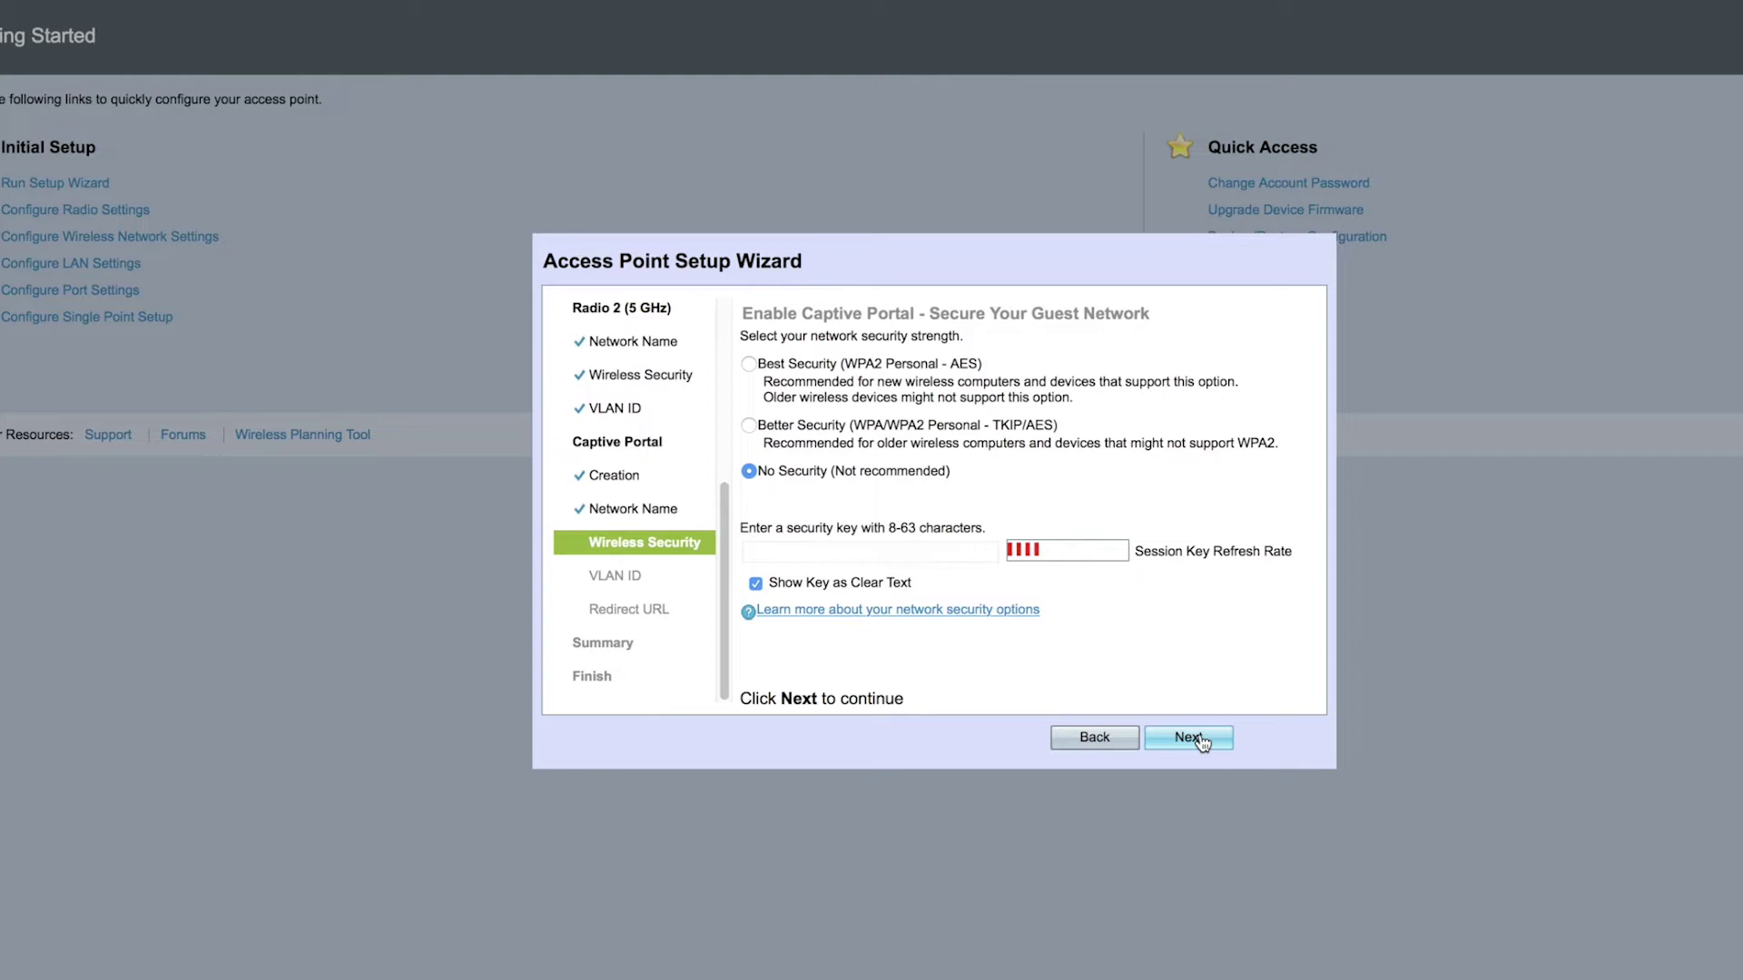
Leave the guest network unsecured on VLAN 1 with no redirect URL
left_click(1200, 739)
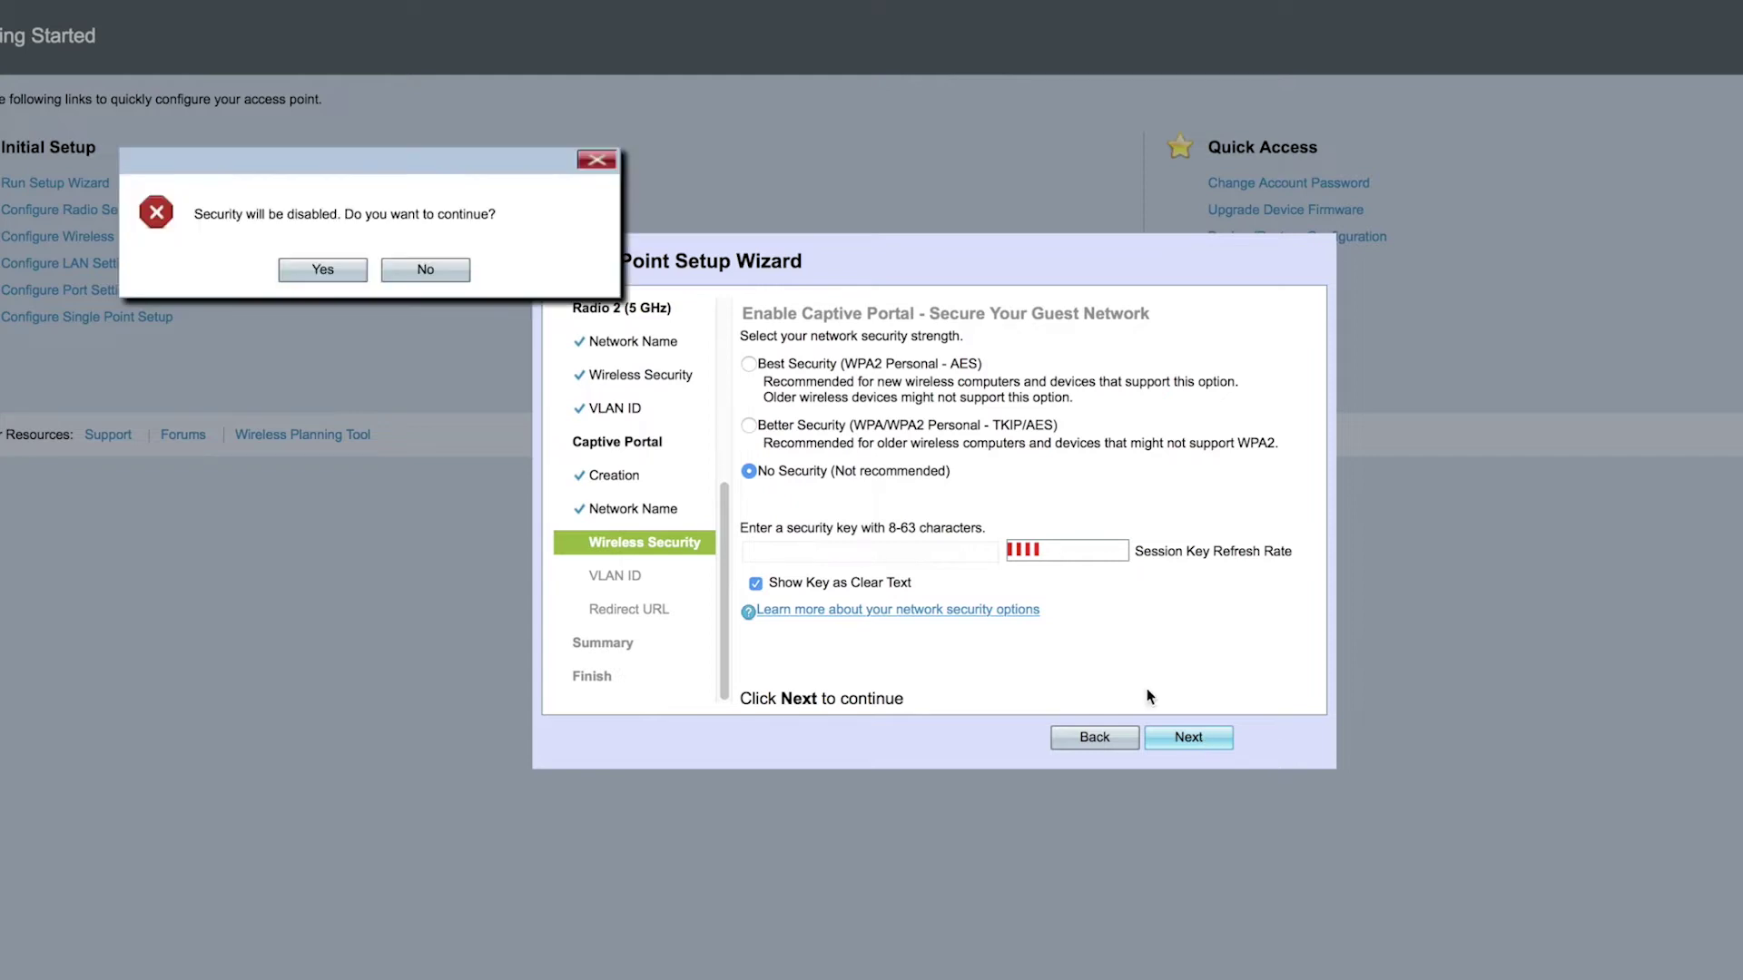
left_click(317, 271)
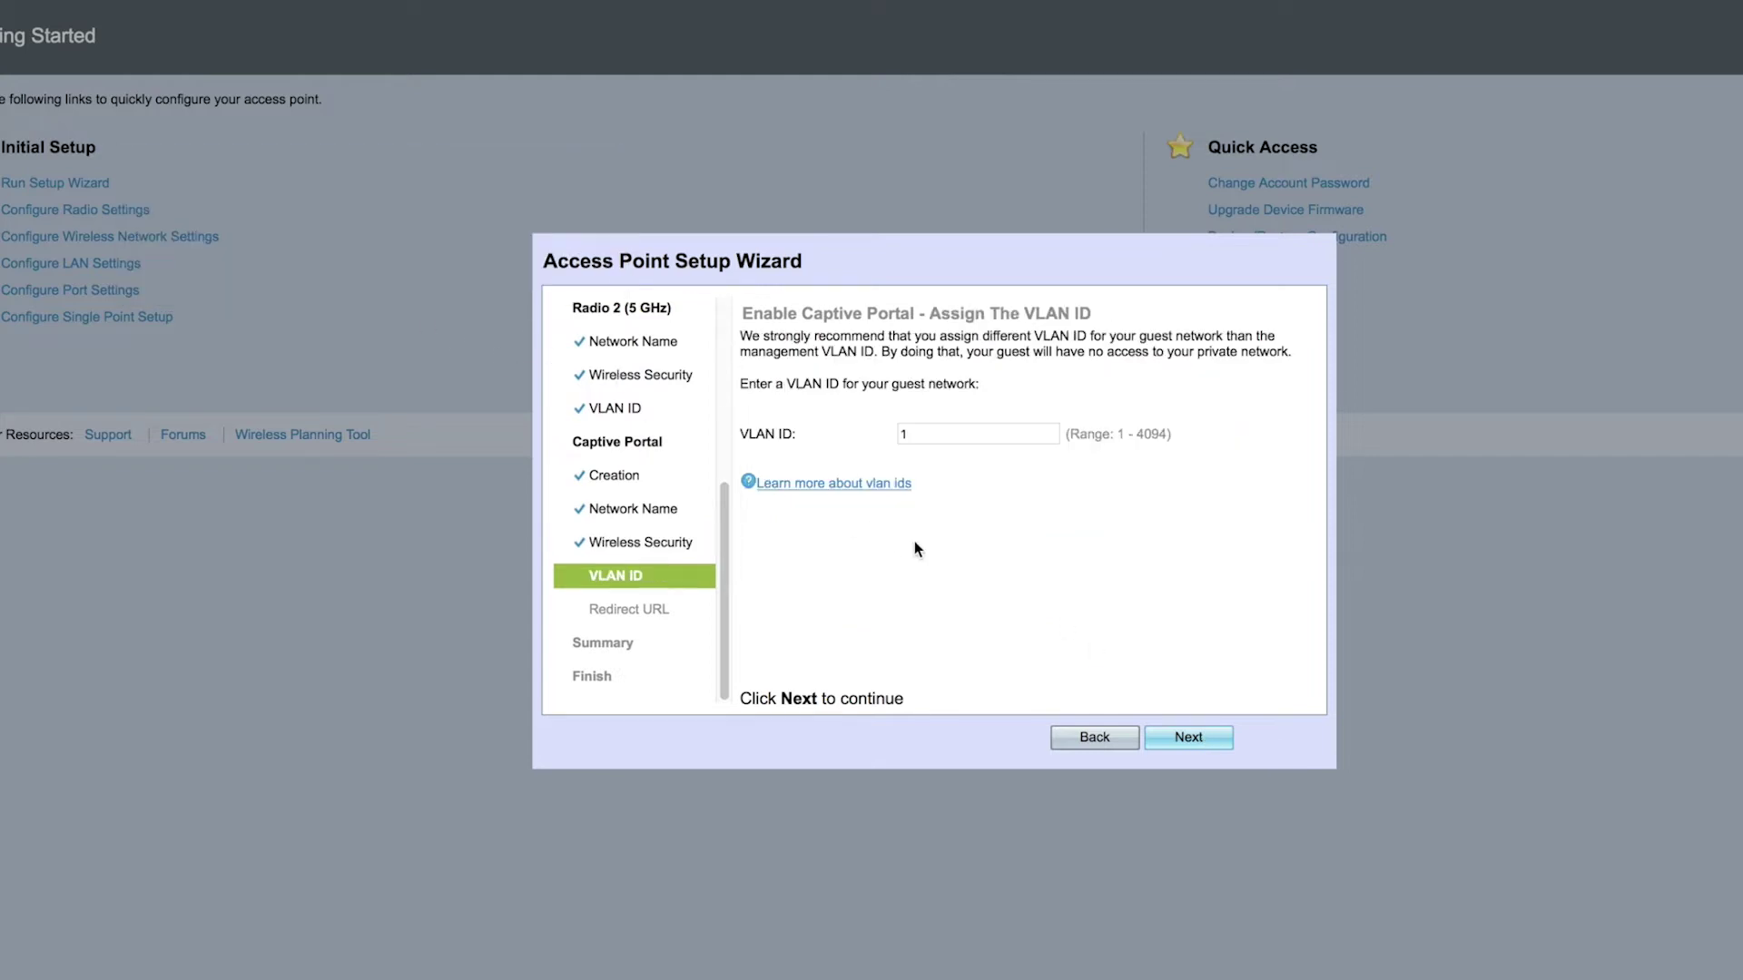
left_click(1185, 737)
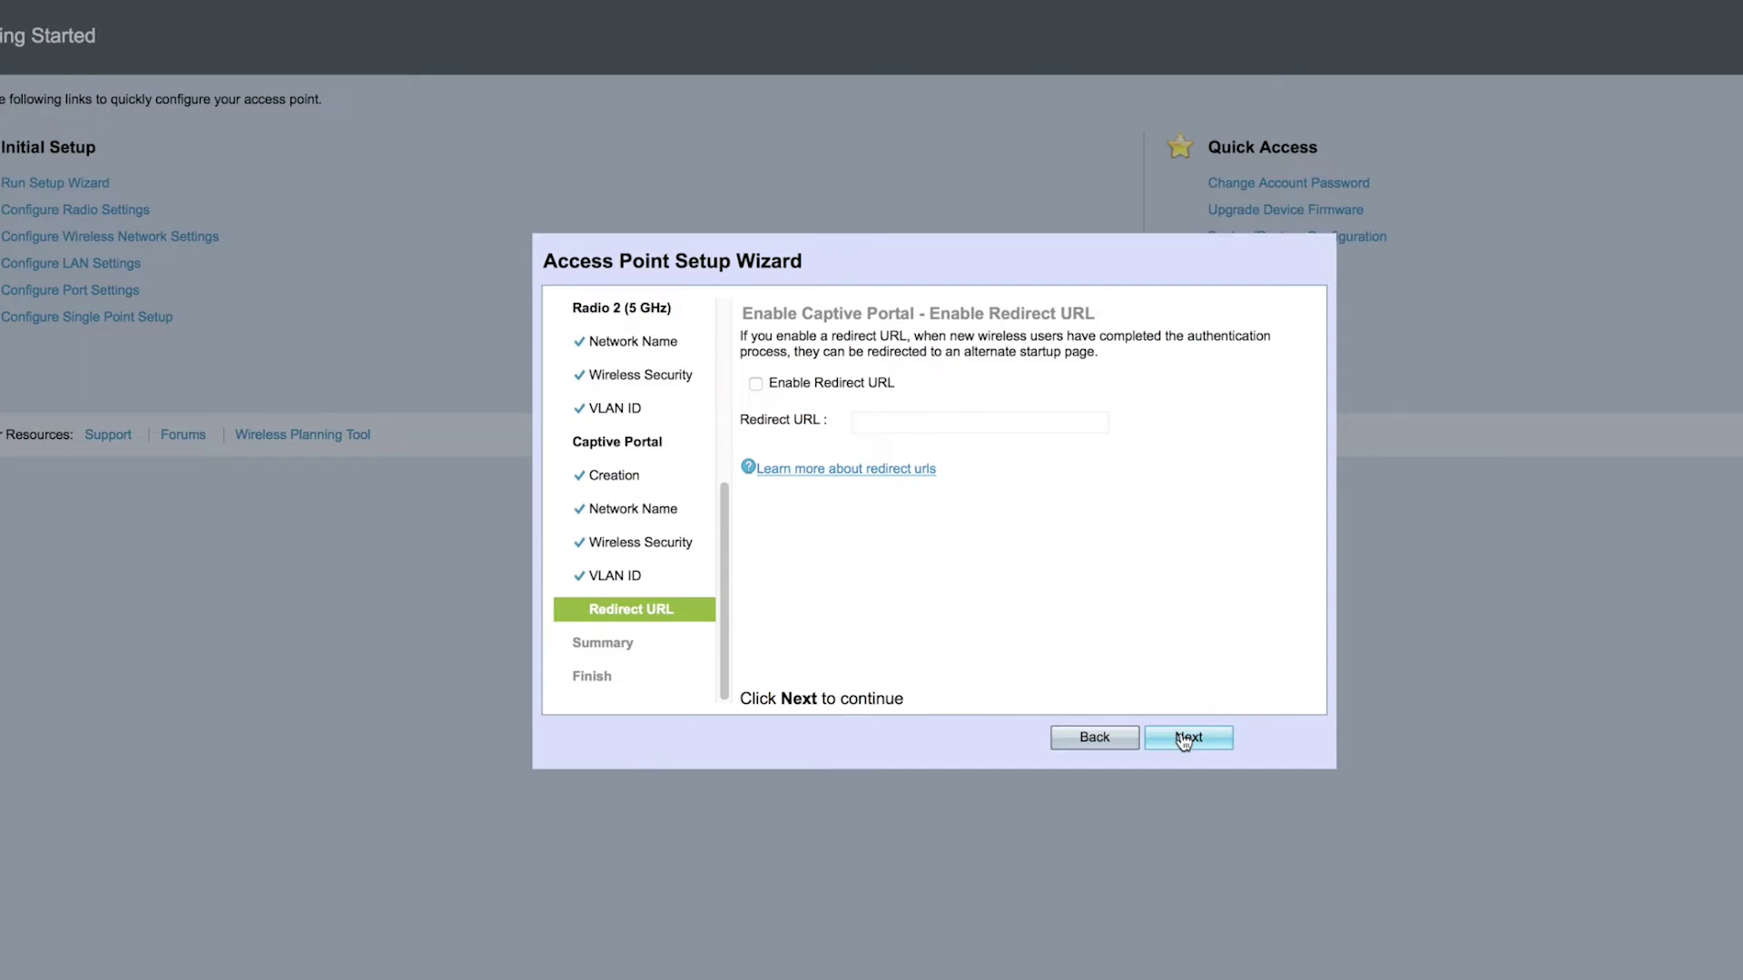
left_click(1184, 737)
Submit the wizard settings to the access point and finish the wizard
scroll(1174, 614, "down", 2)
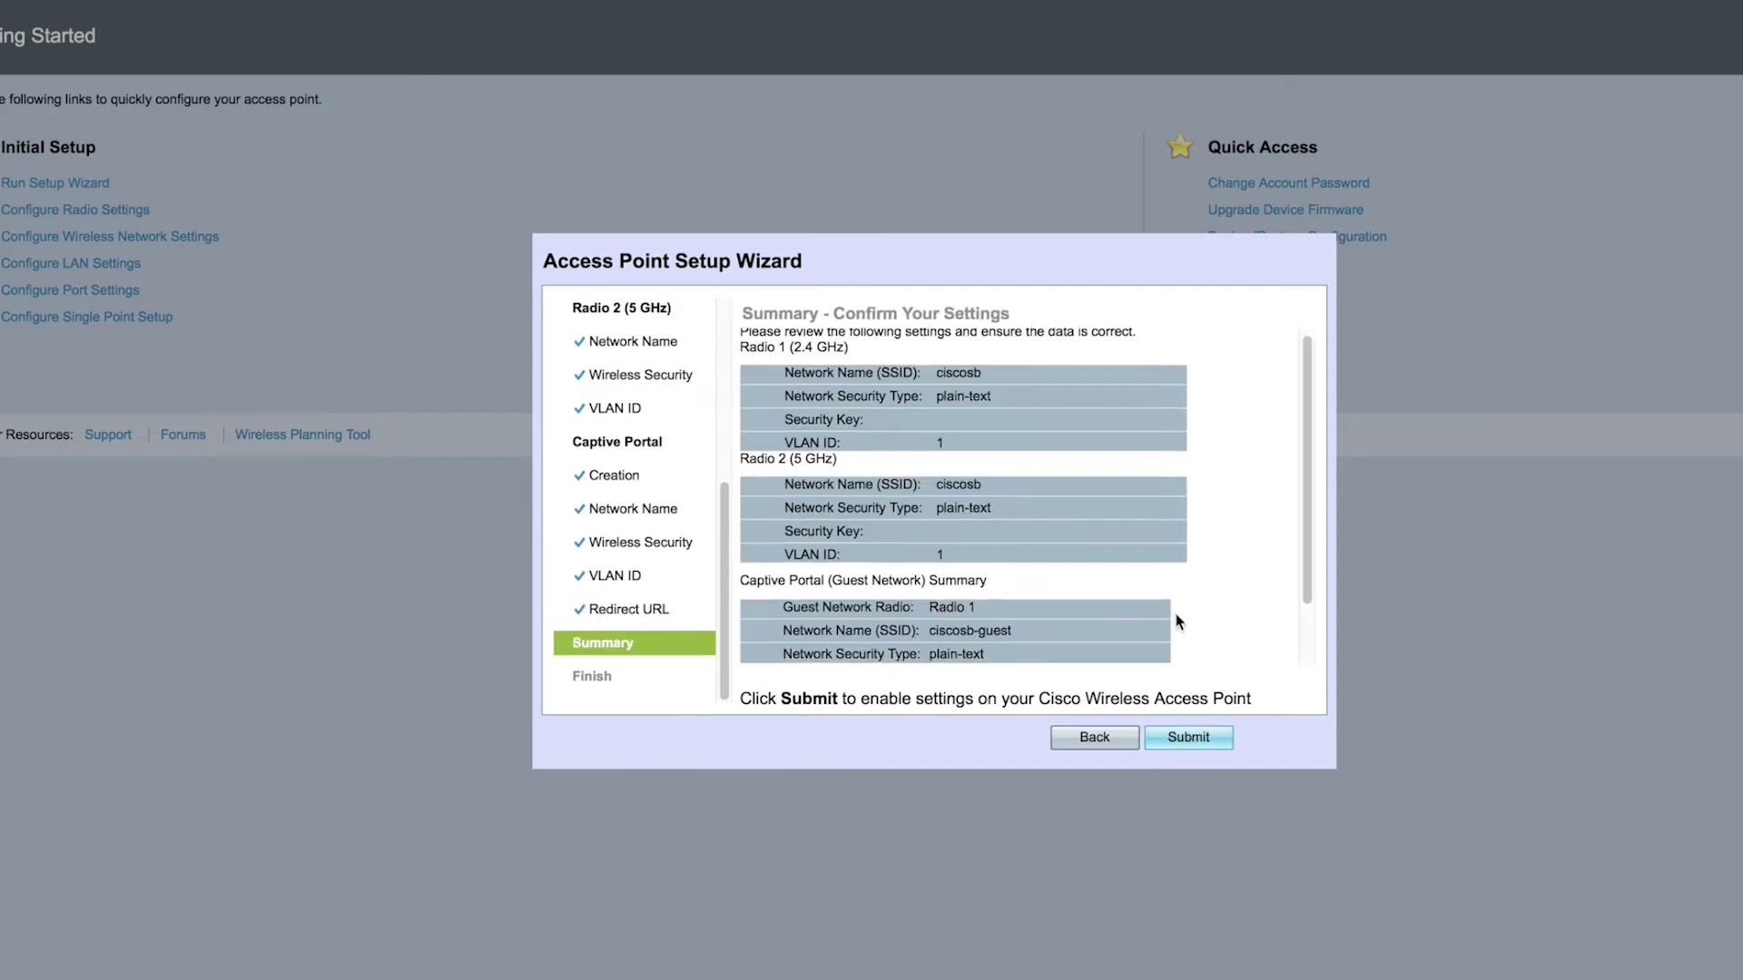
left_click(1197, 738)
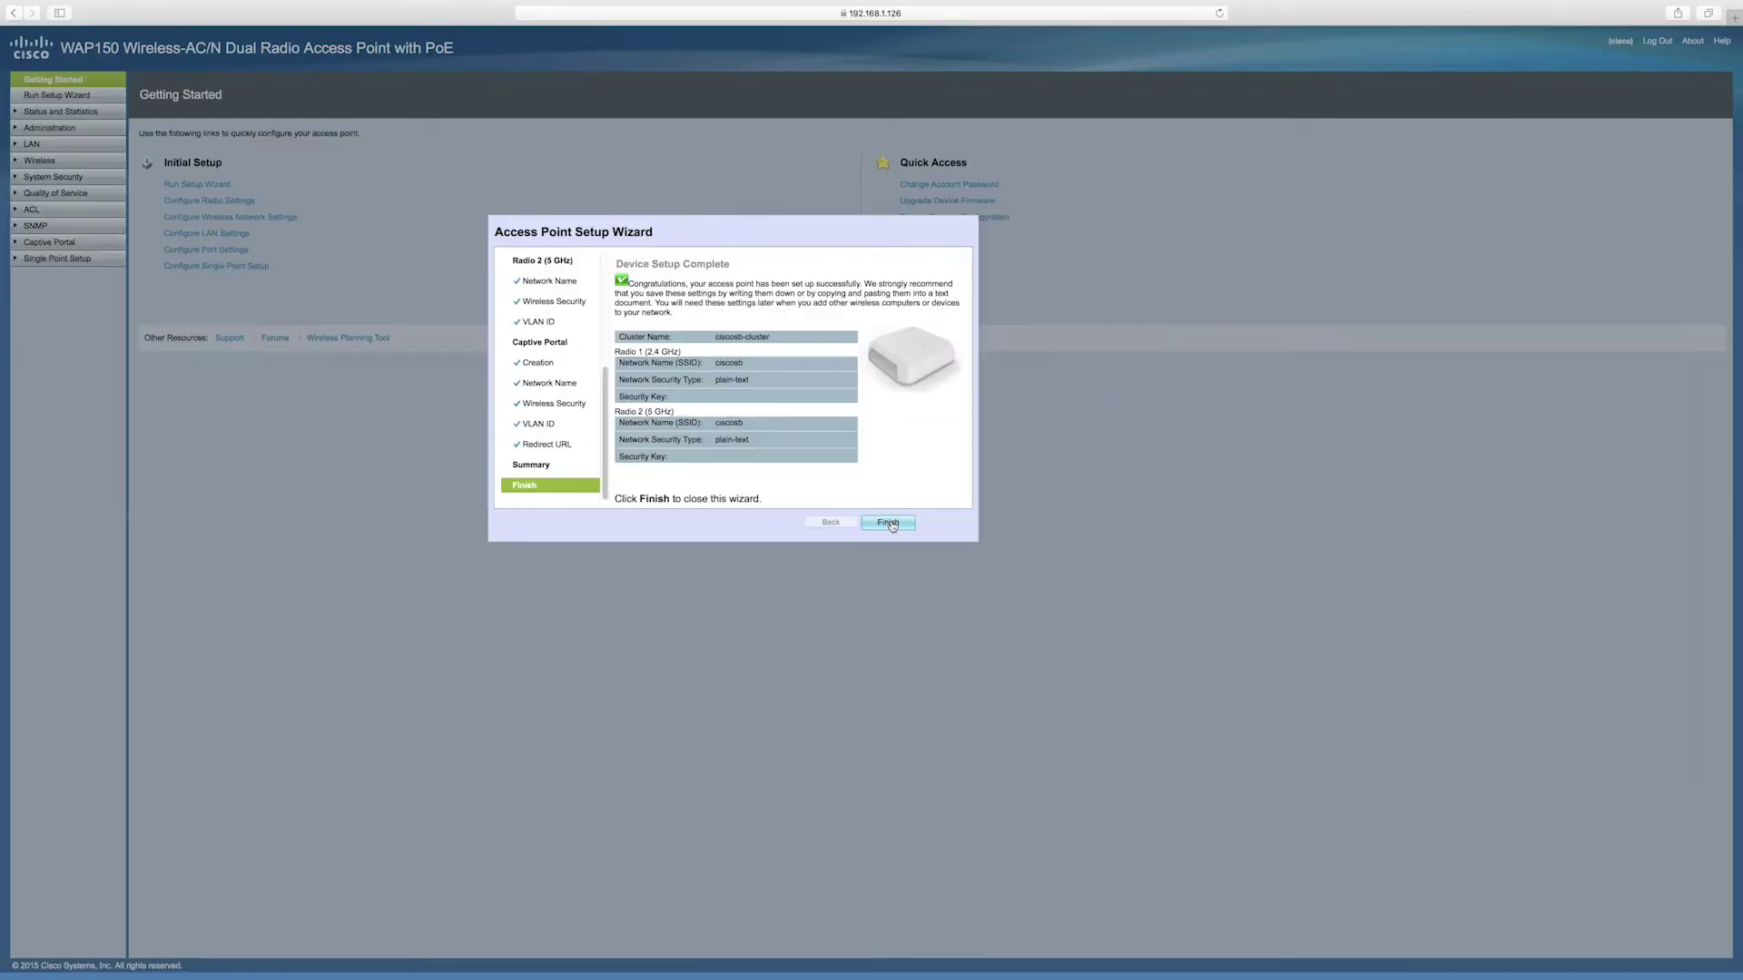
left_click(1192, 739)
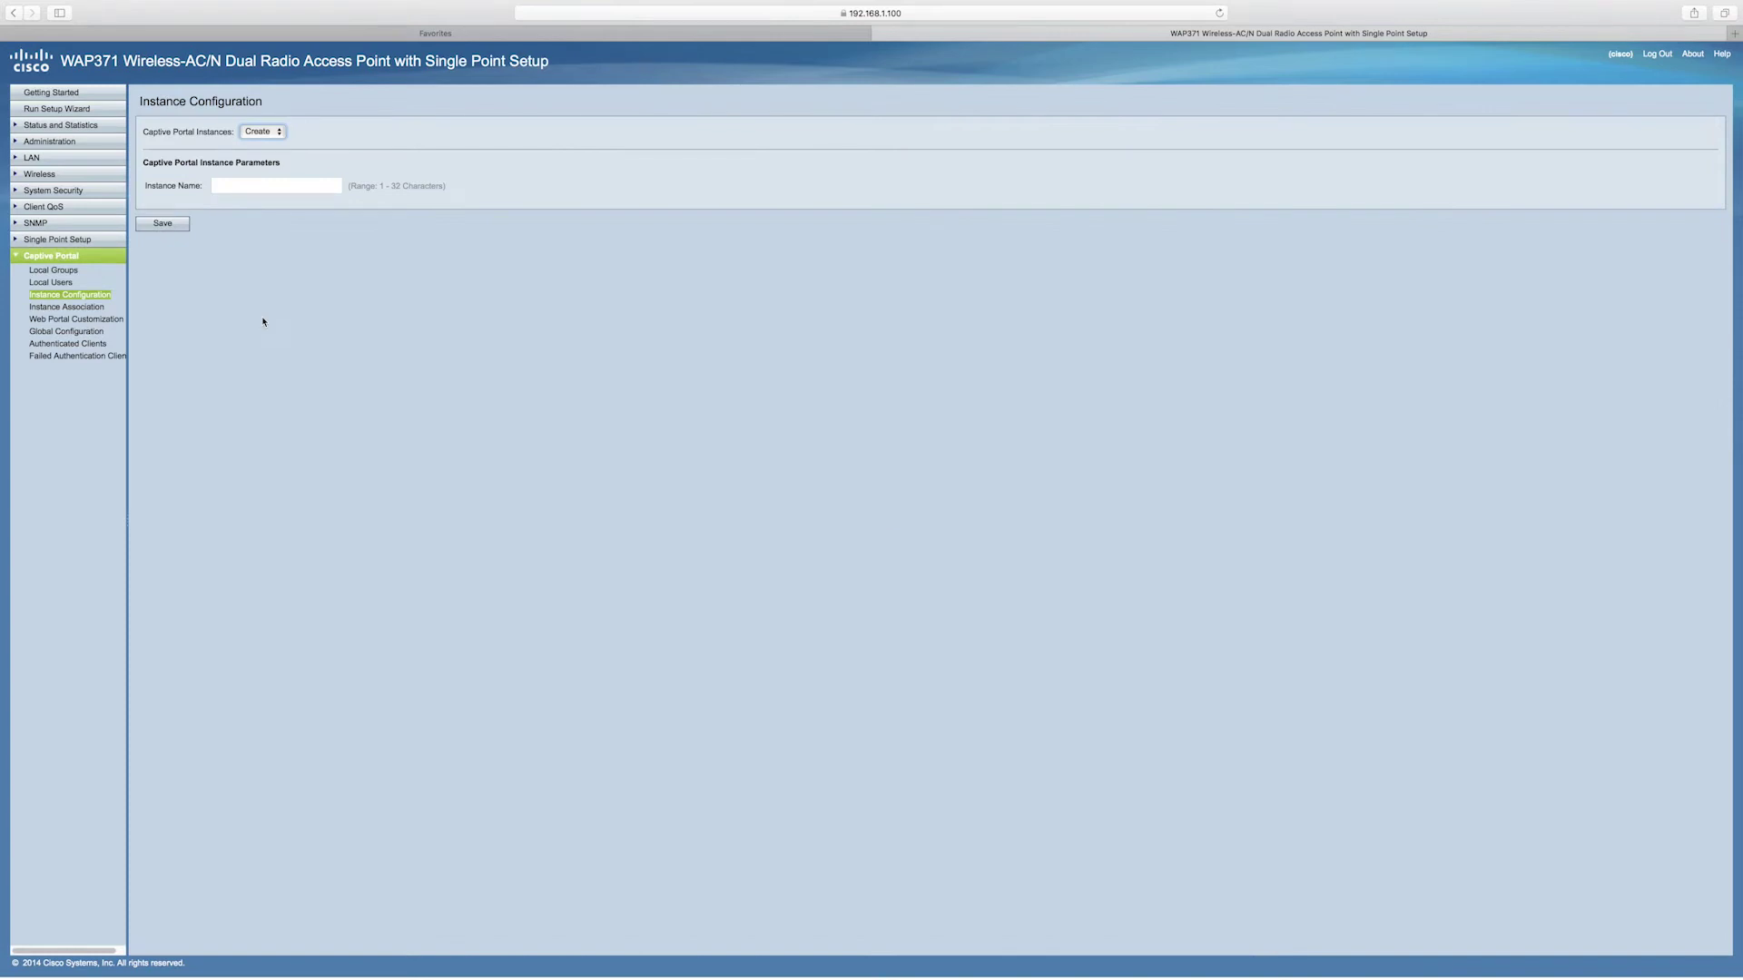
Add and save a new captive portal instance named 'Guest' in Instance Configuration
left_click(108, 296)
left_click(236, 188)
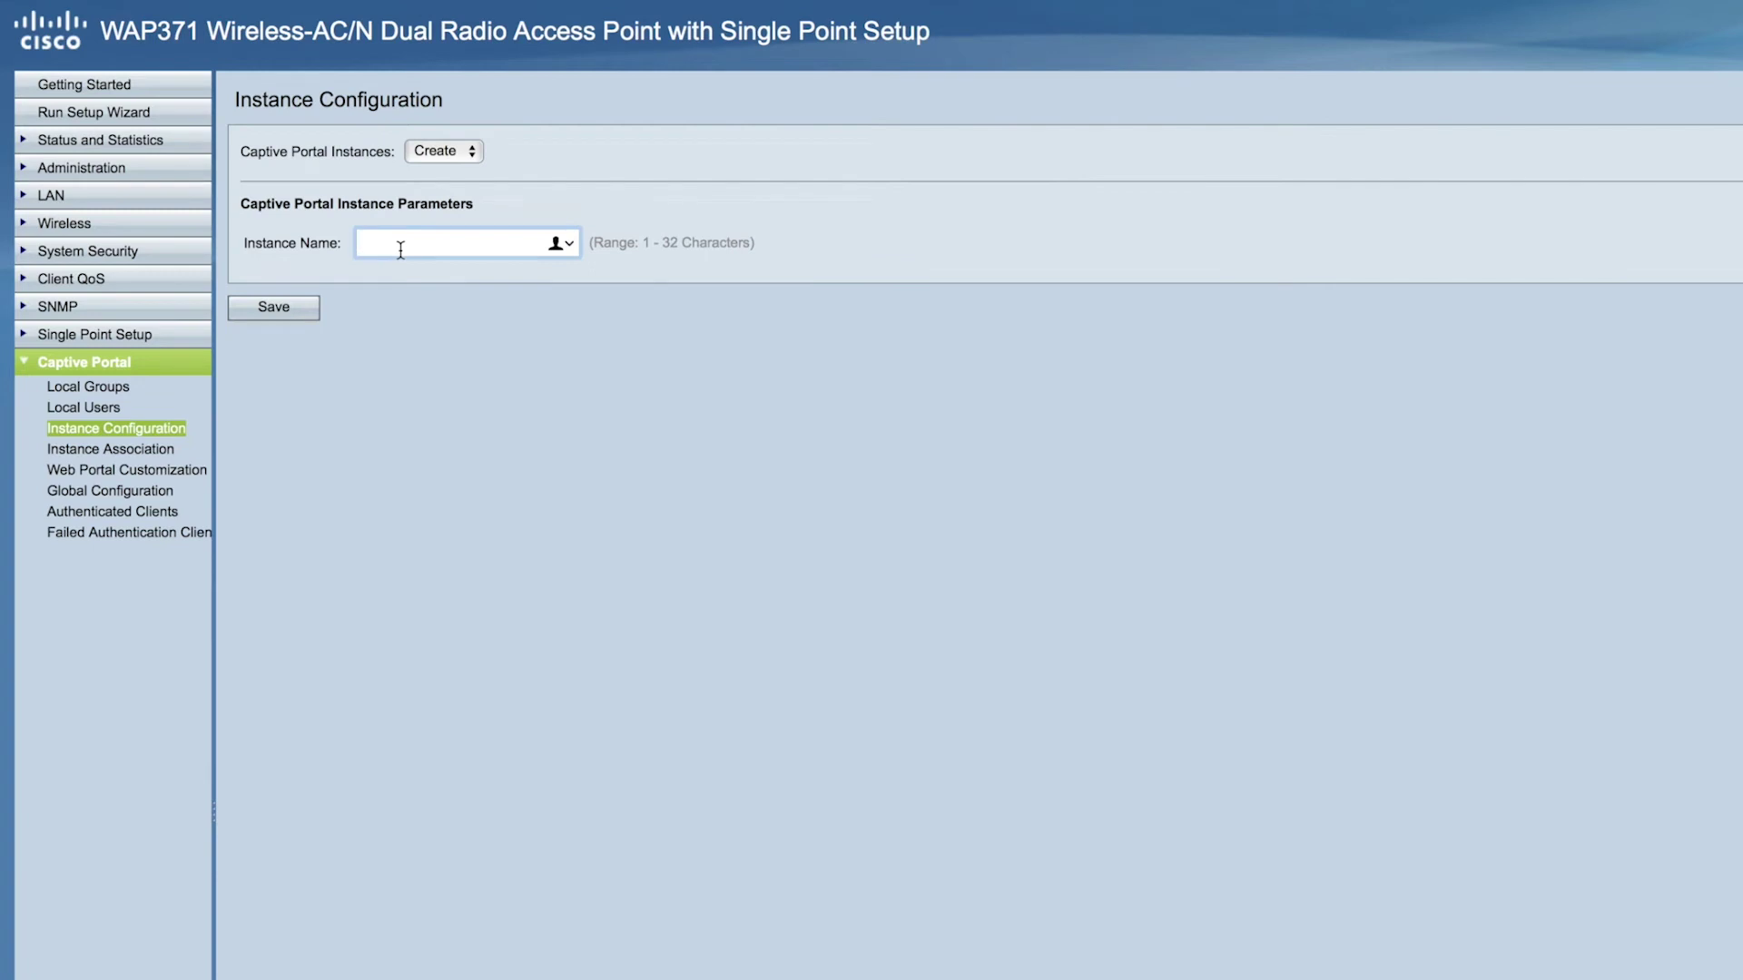
type("Guest")
left_click(313, 314)
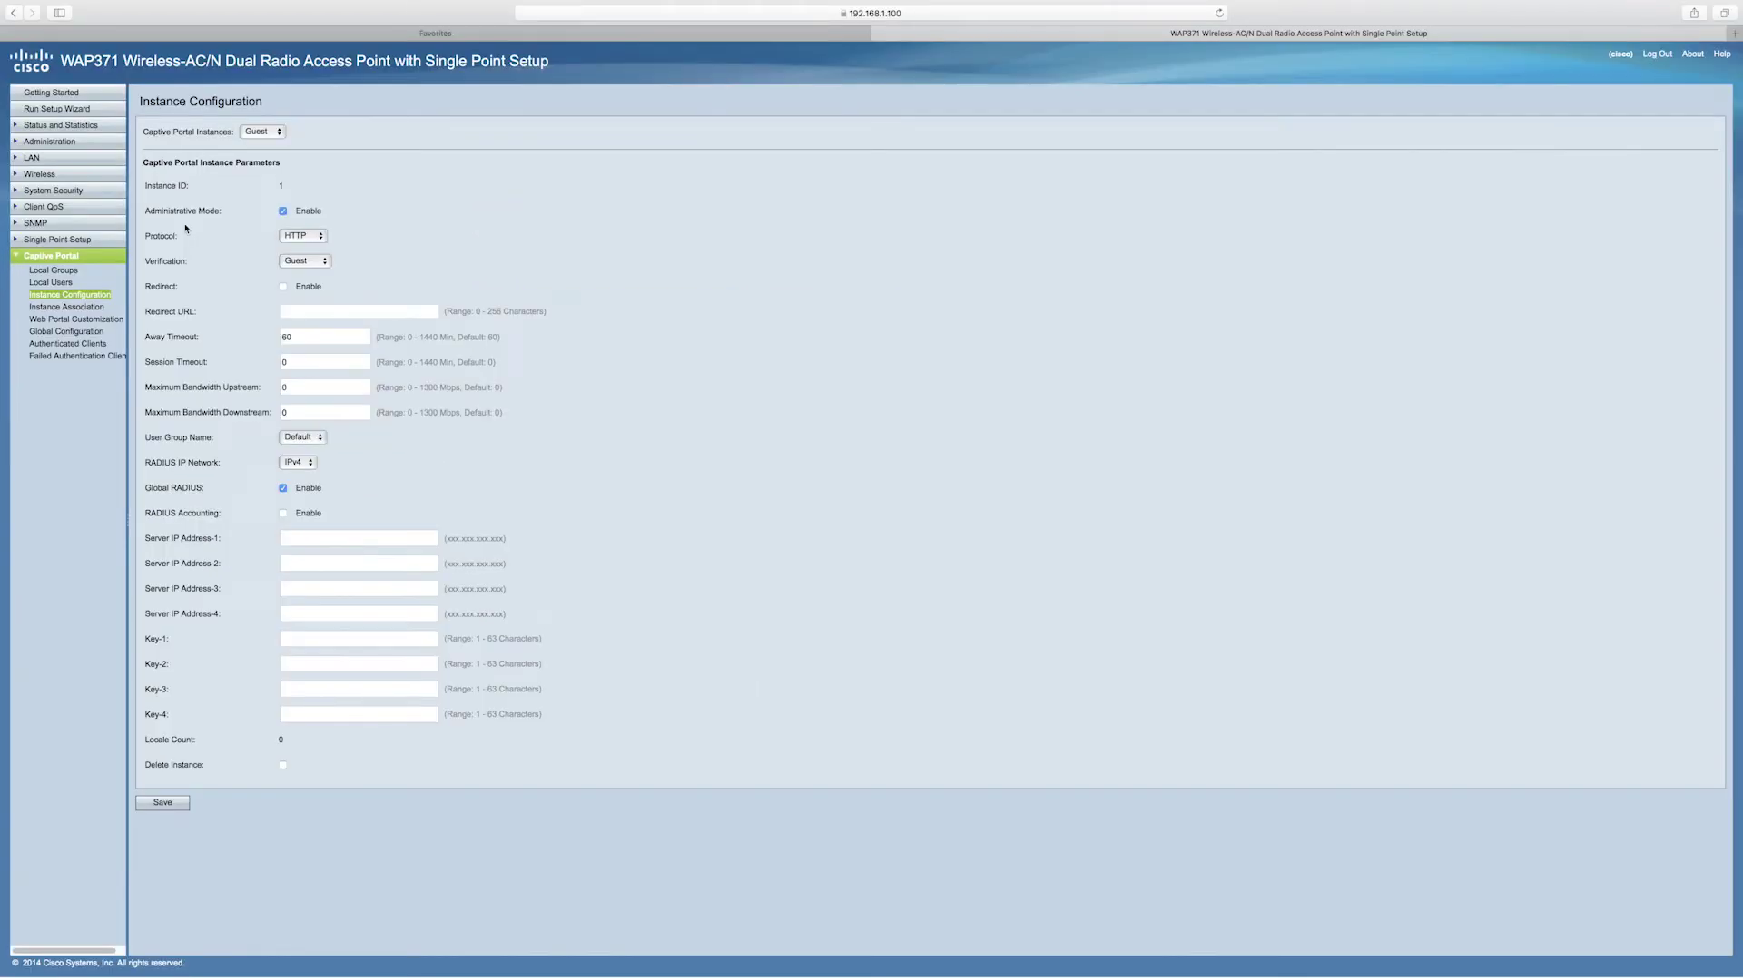
Assign the Guest instance to VAP 1 in Instance Association and save
left_click(102, 313)
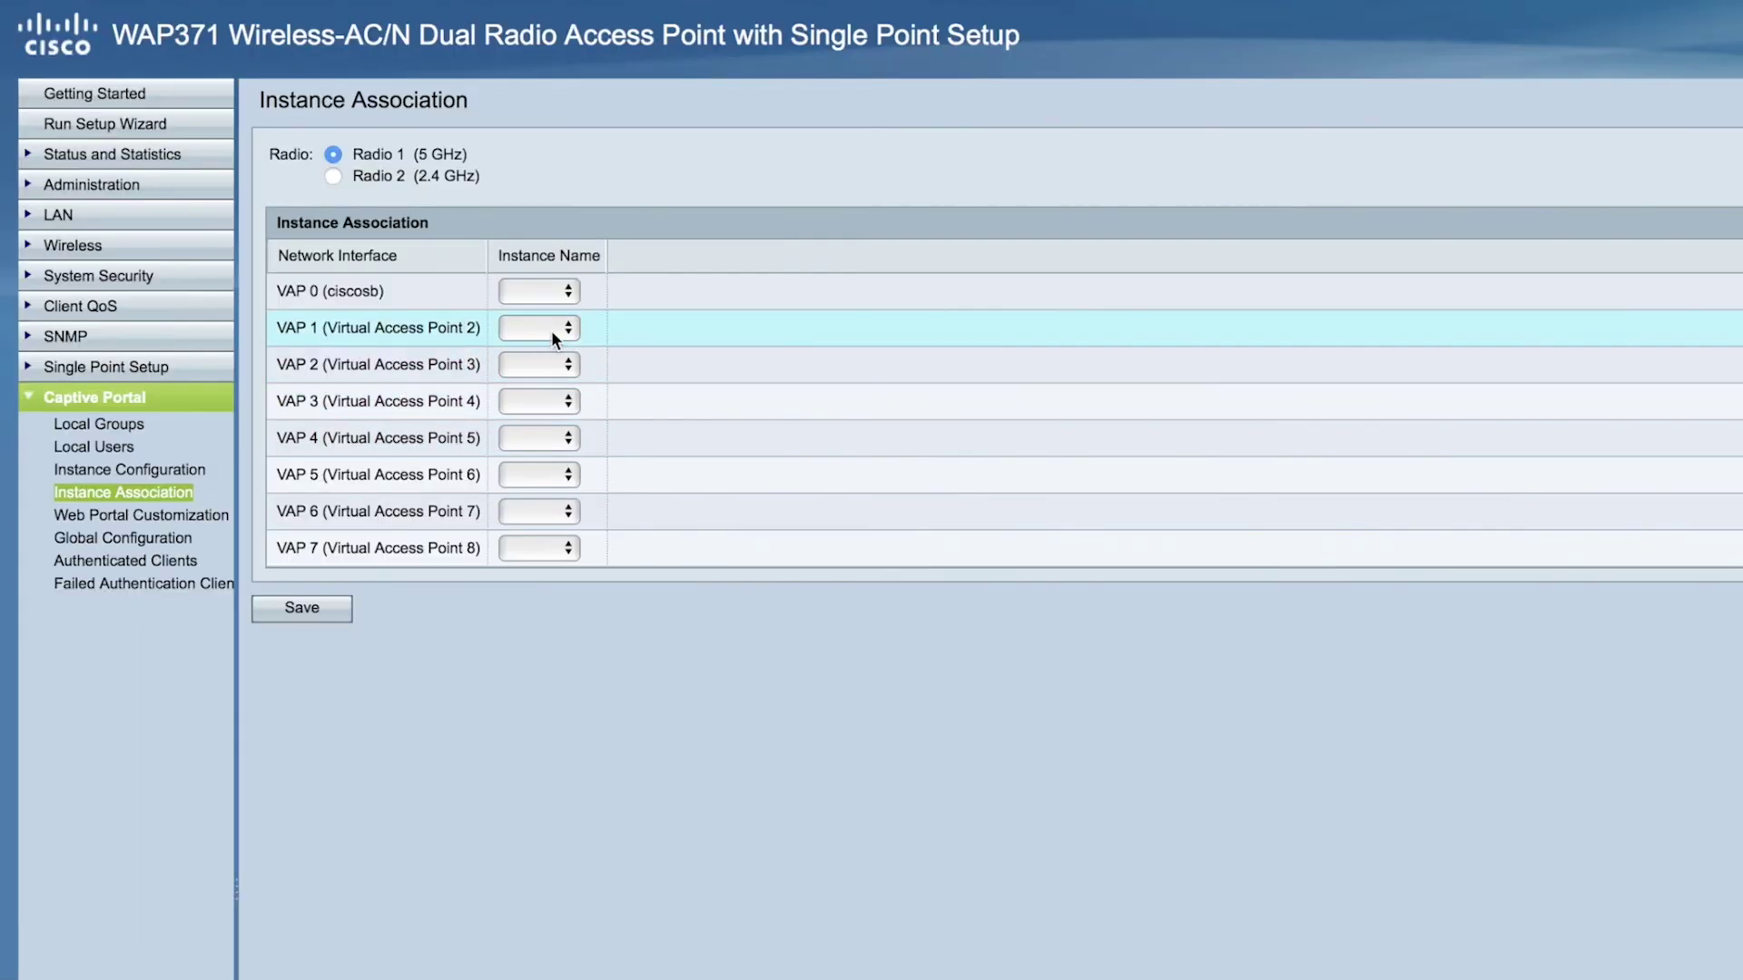
left_click(555, 331)
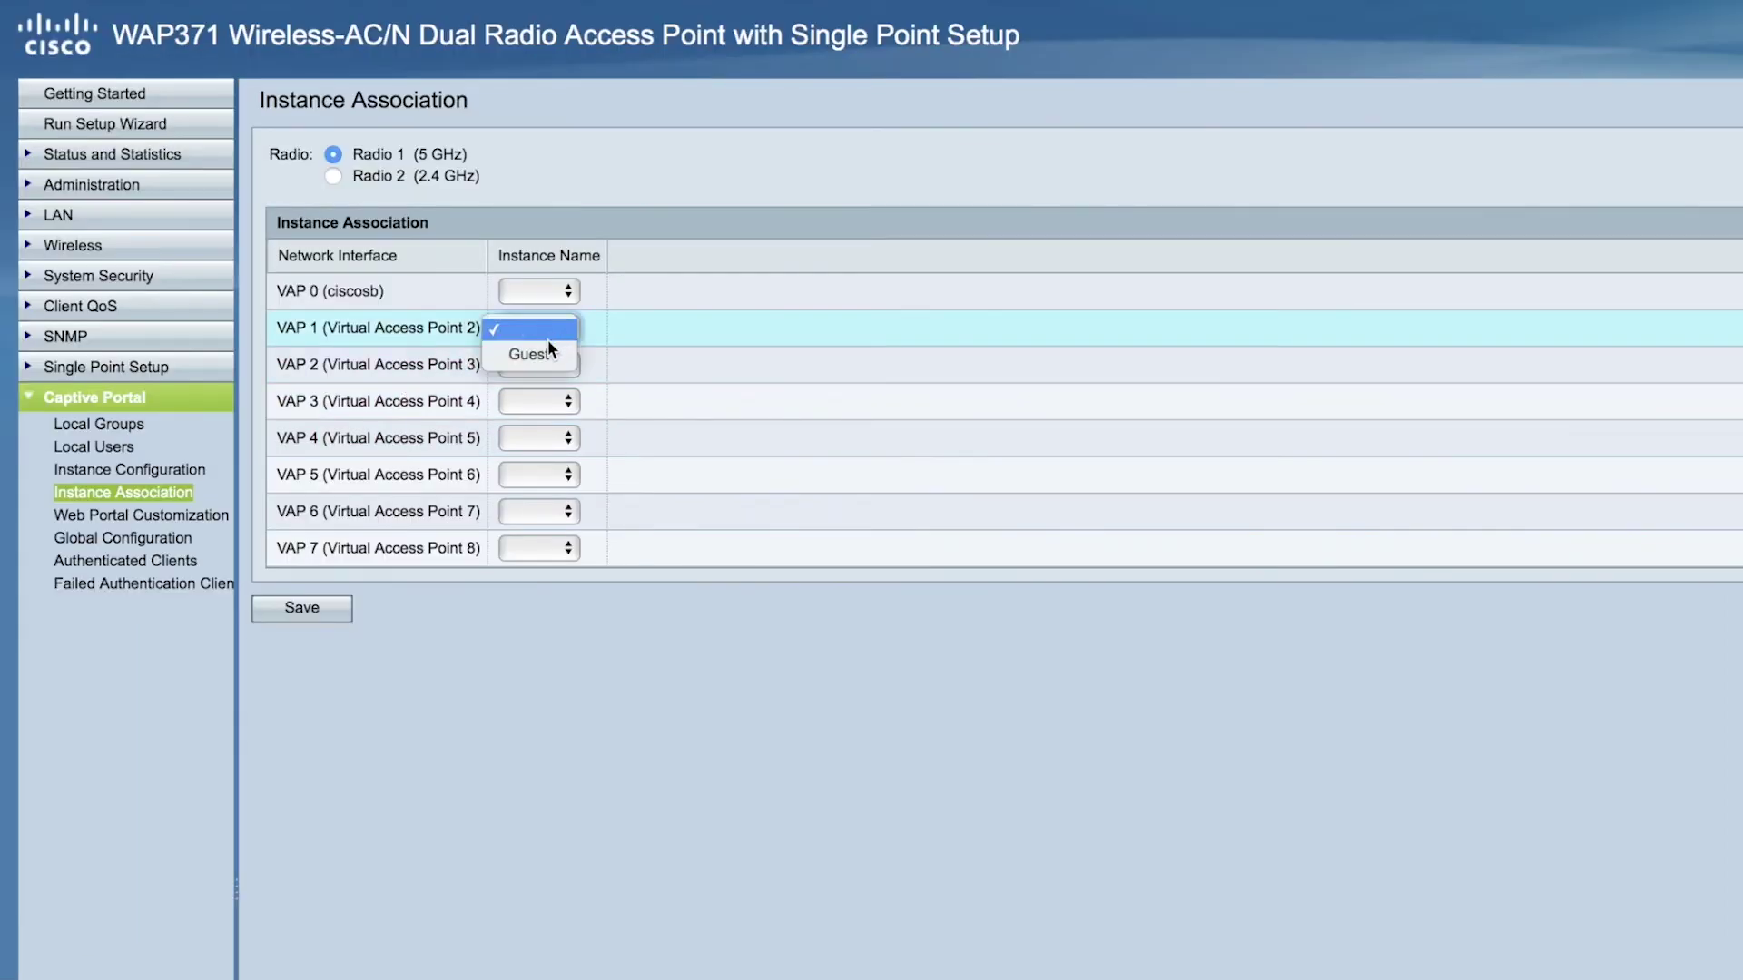
left_click(545, 354)
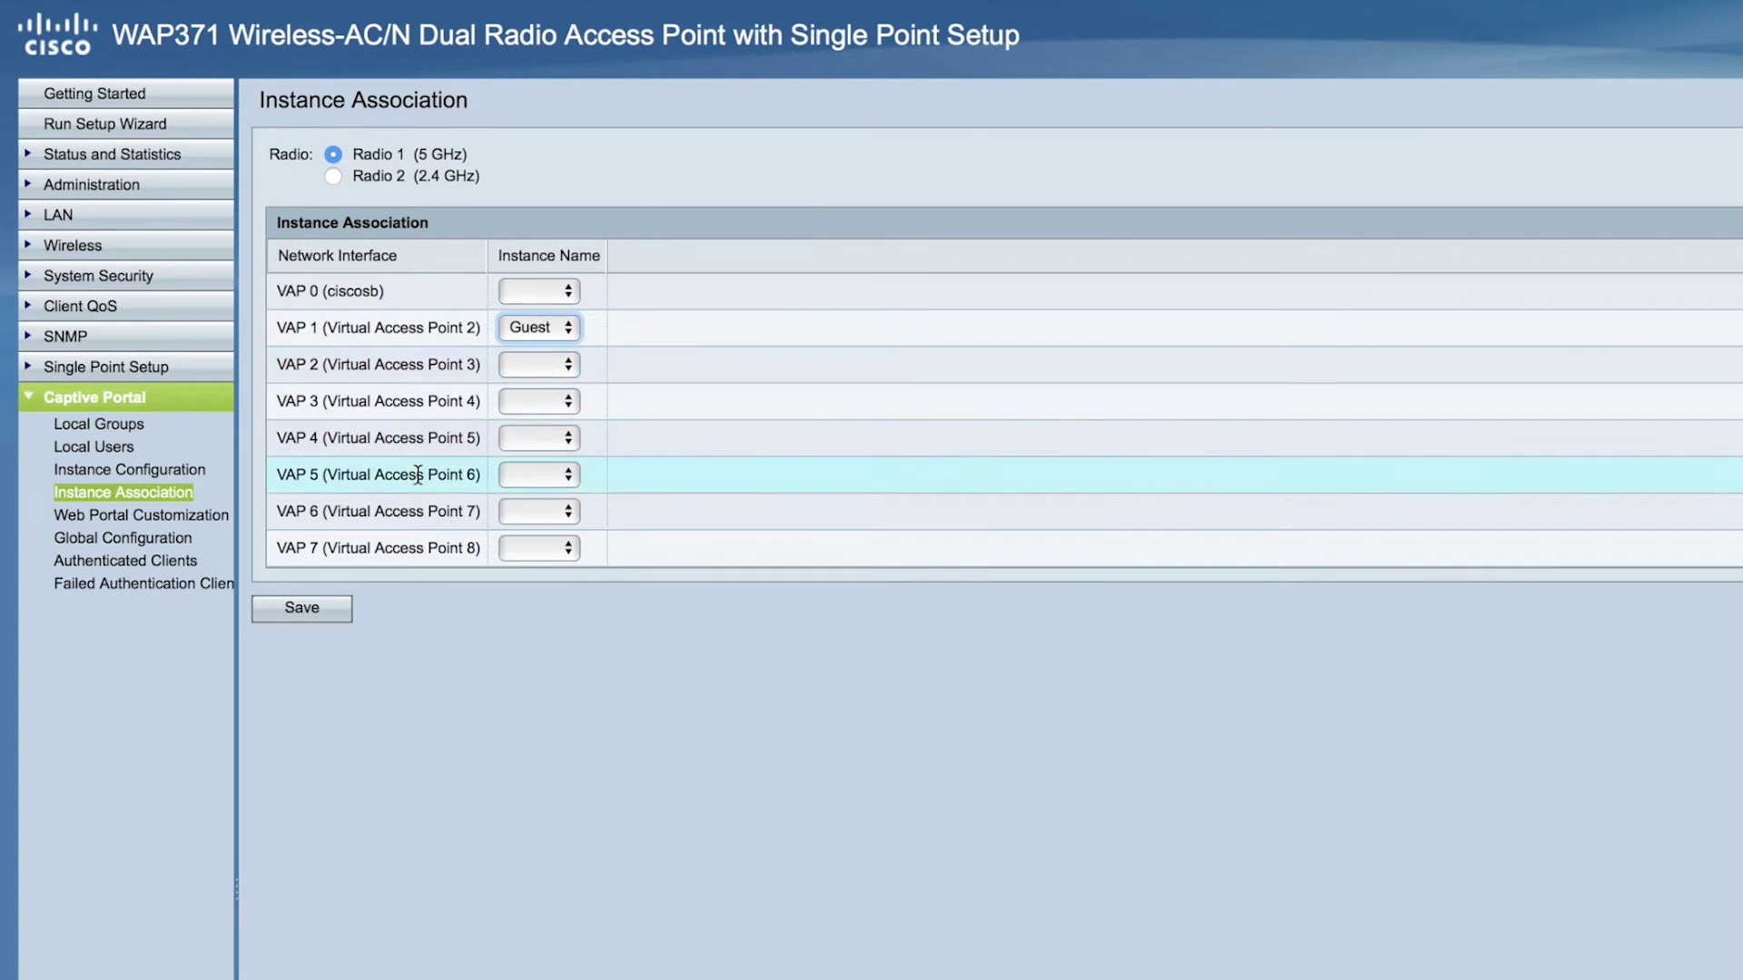
left_click(331, 610)
Set the Guest instance's Verification to Local and save it
left_click(180, 473)
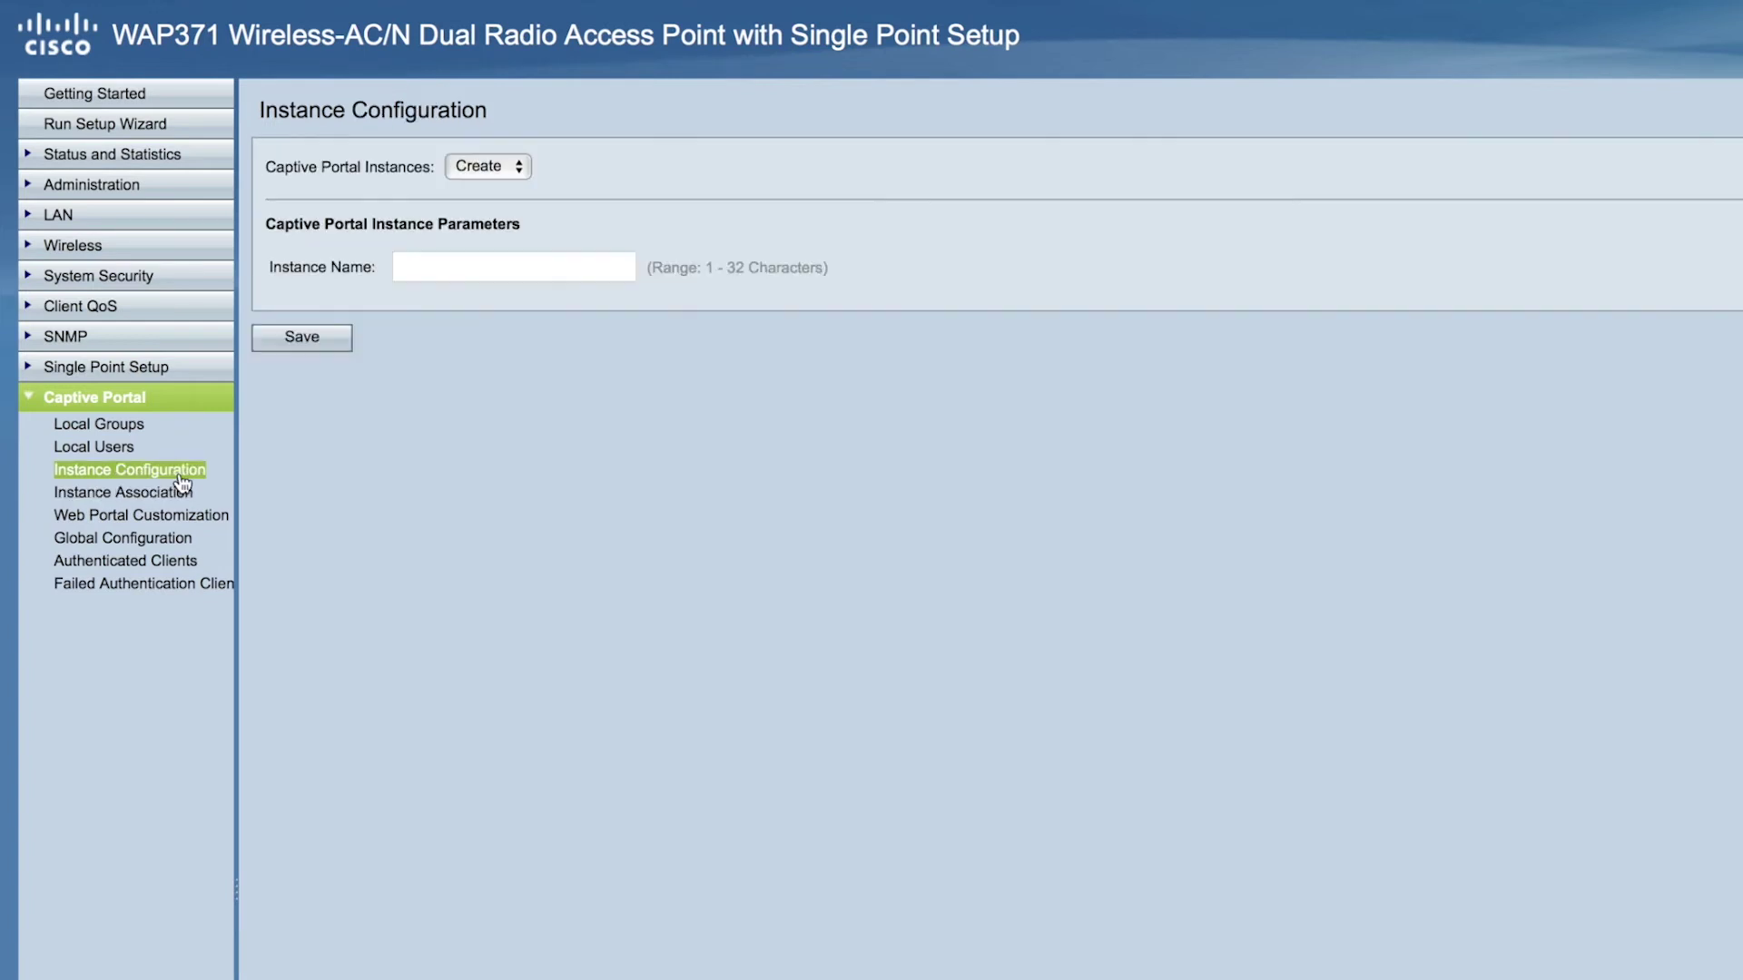
left_click(499, 173)
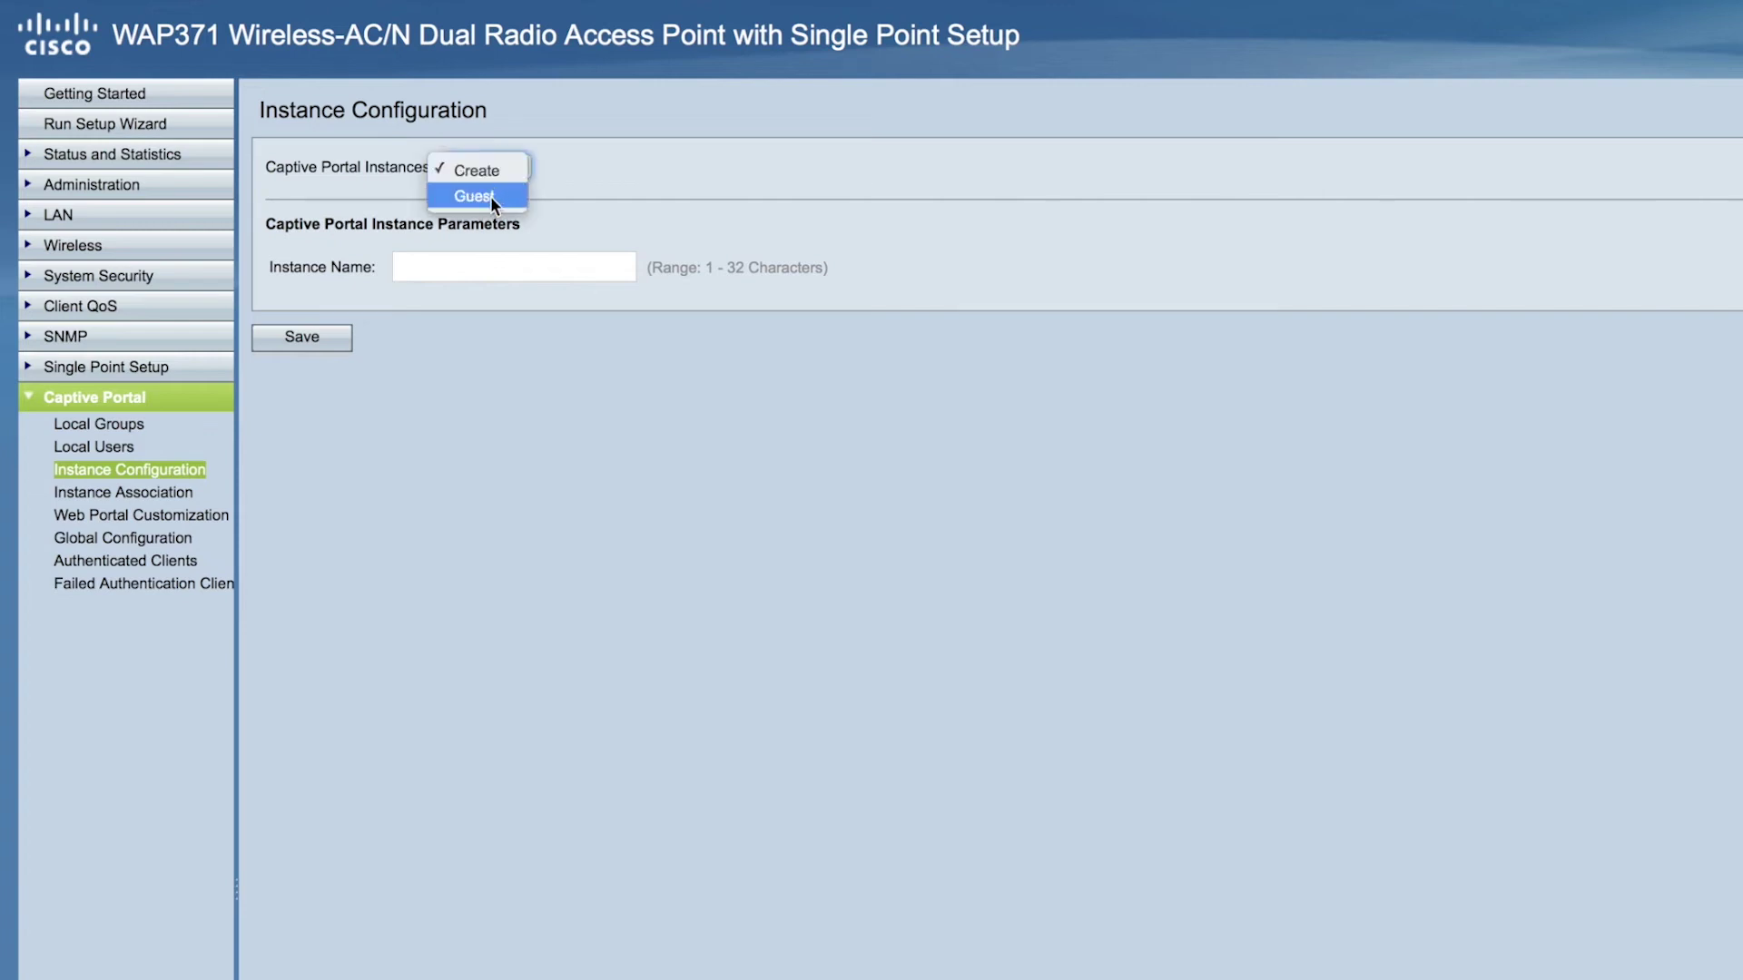
left_click(490, 196)
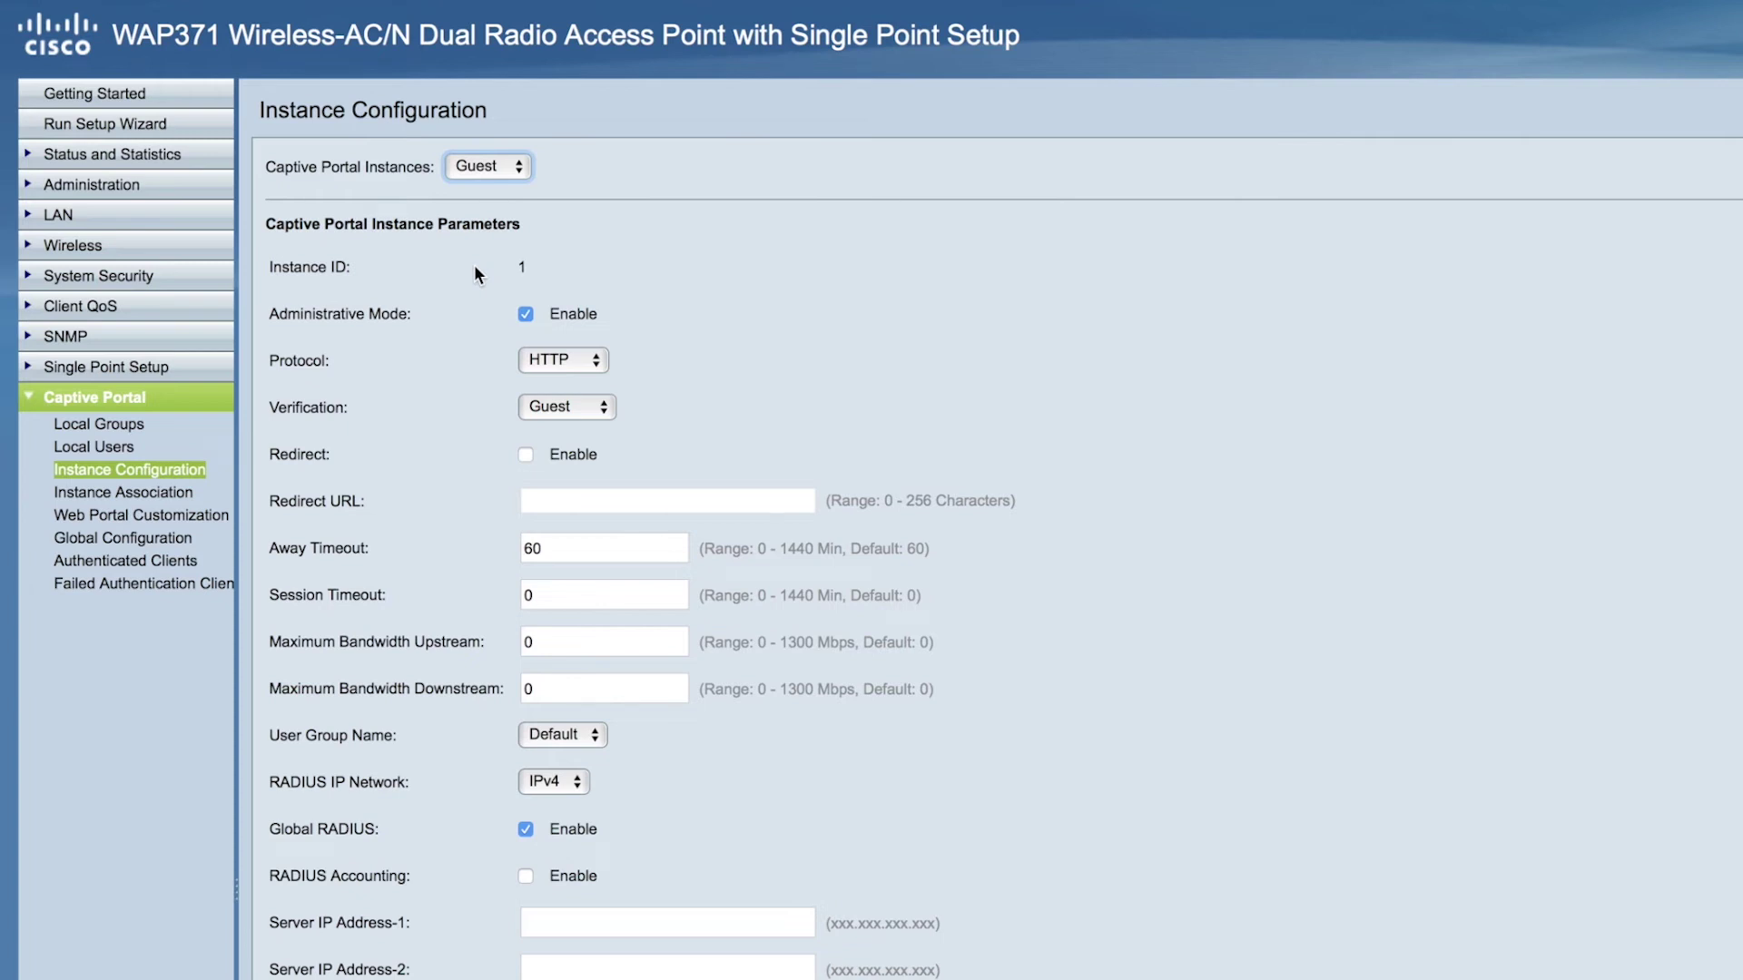
left_click(602, 410)
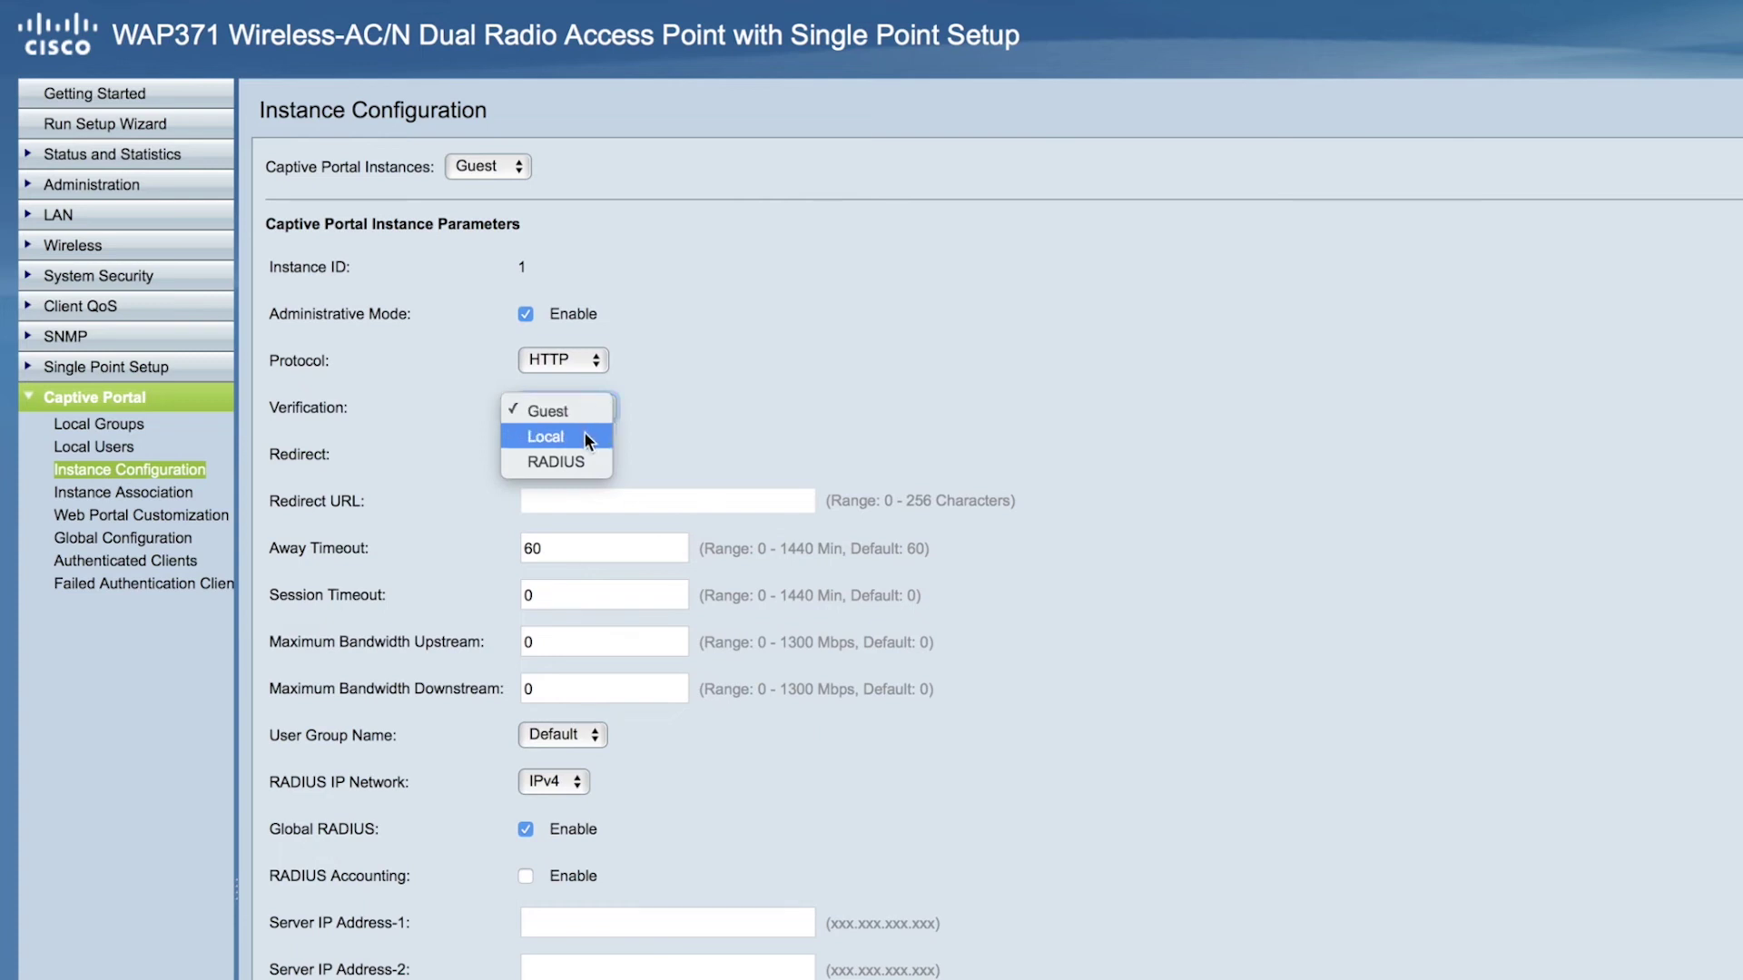
left_click(585, 432)
left_click(163, 803)
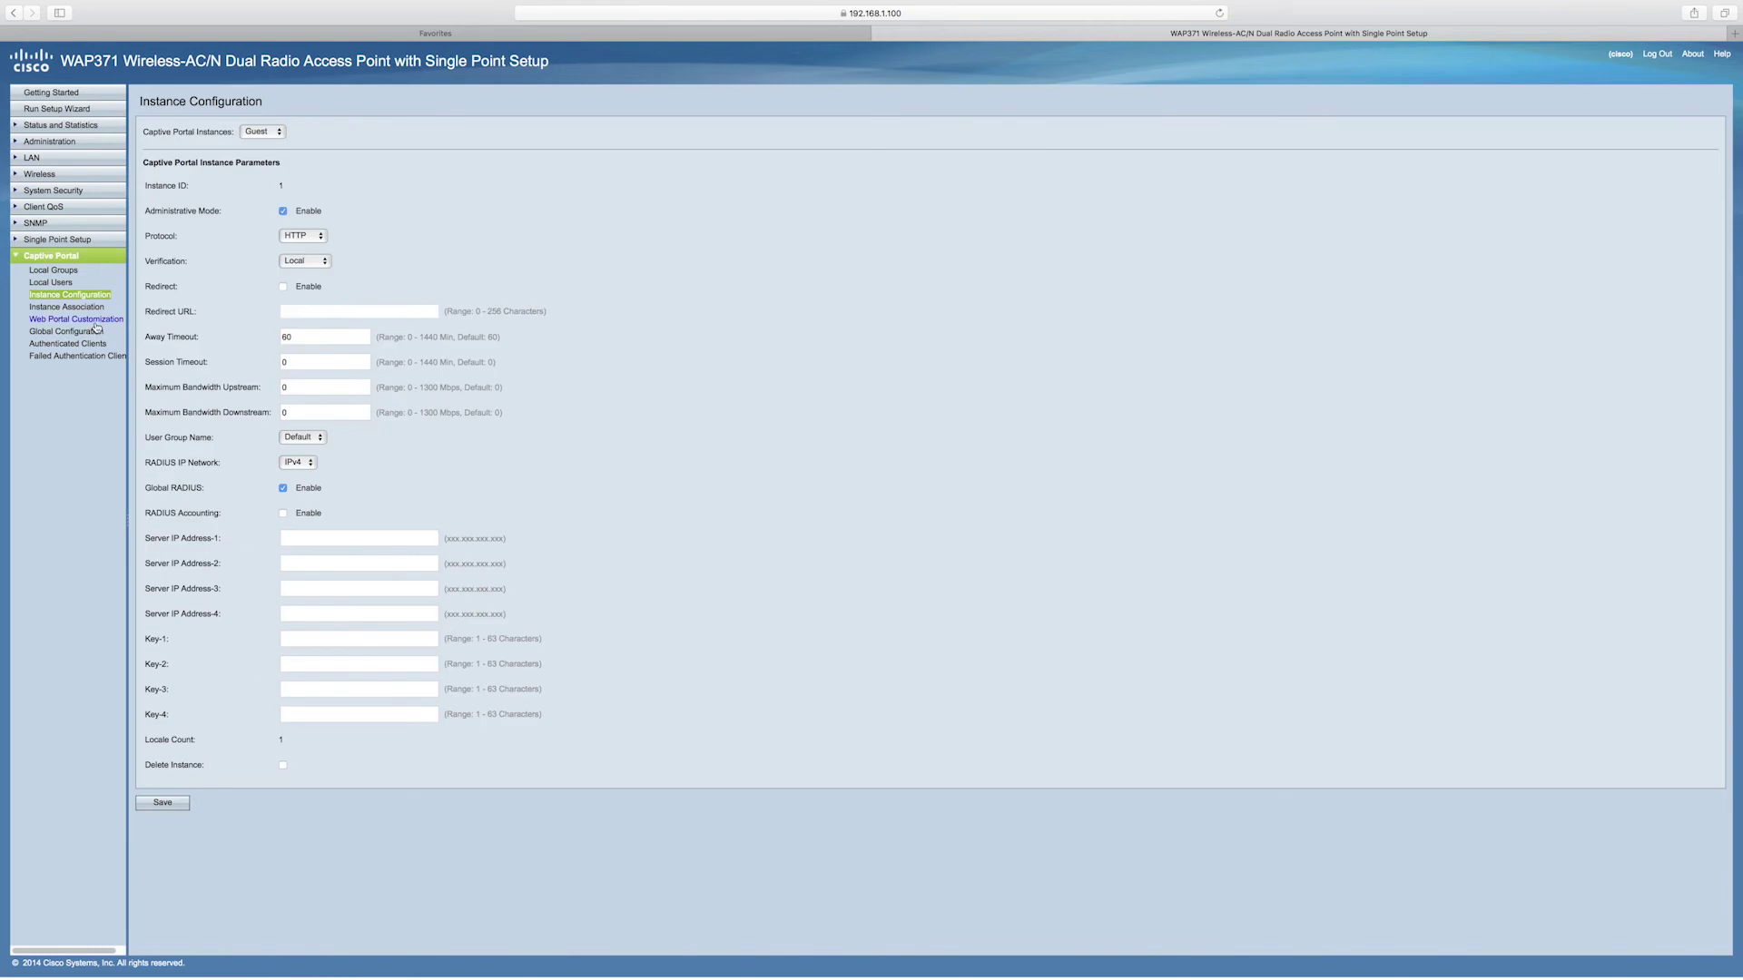
left_click(66, 288)
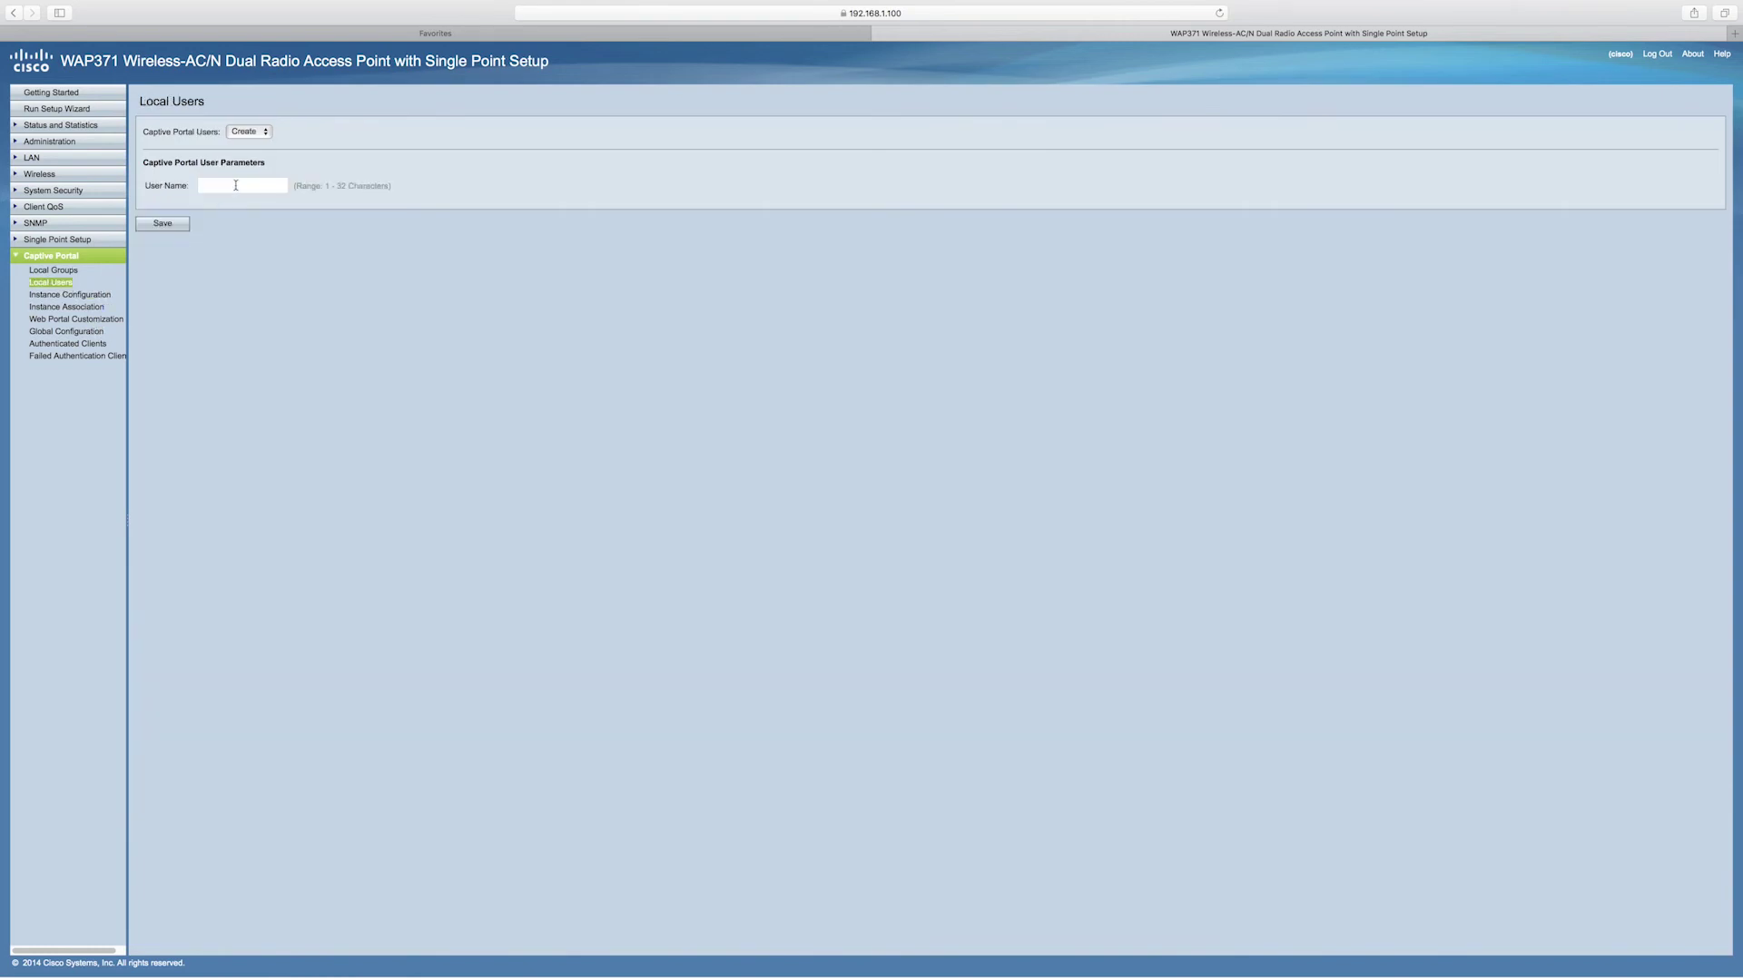
Create a new captive portal local user, then enter and save its password
left_click(236, 185)
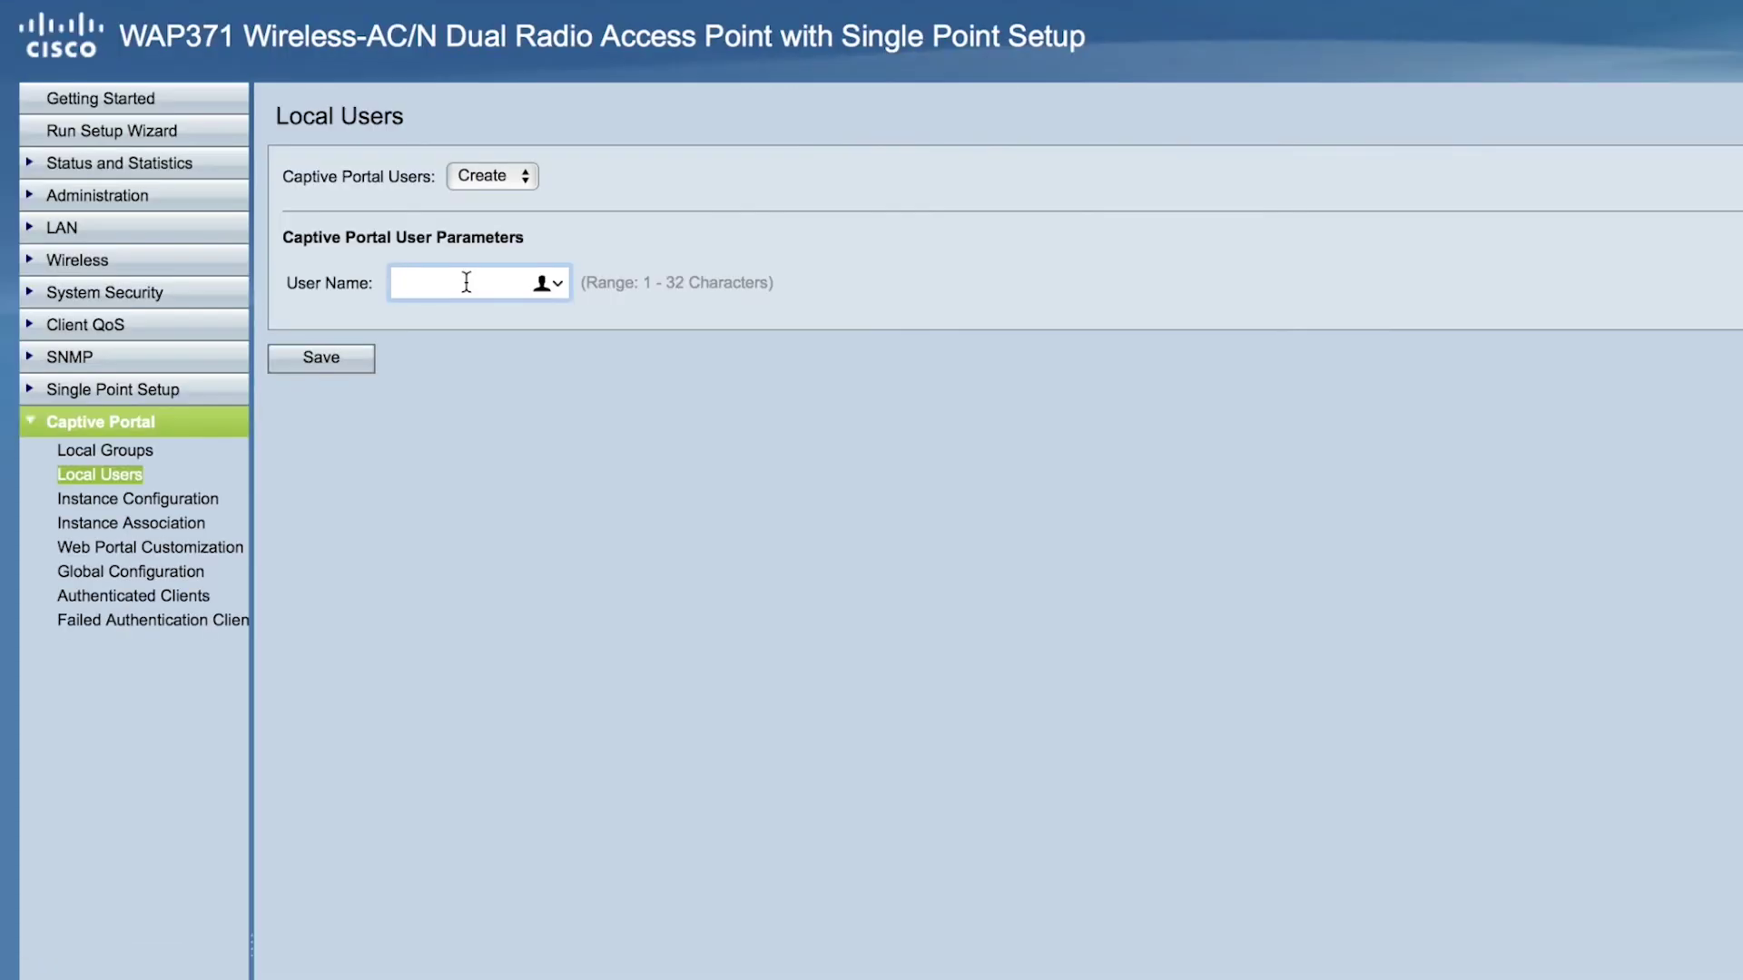
type("ciscouser1")
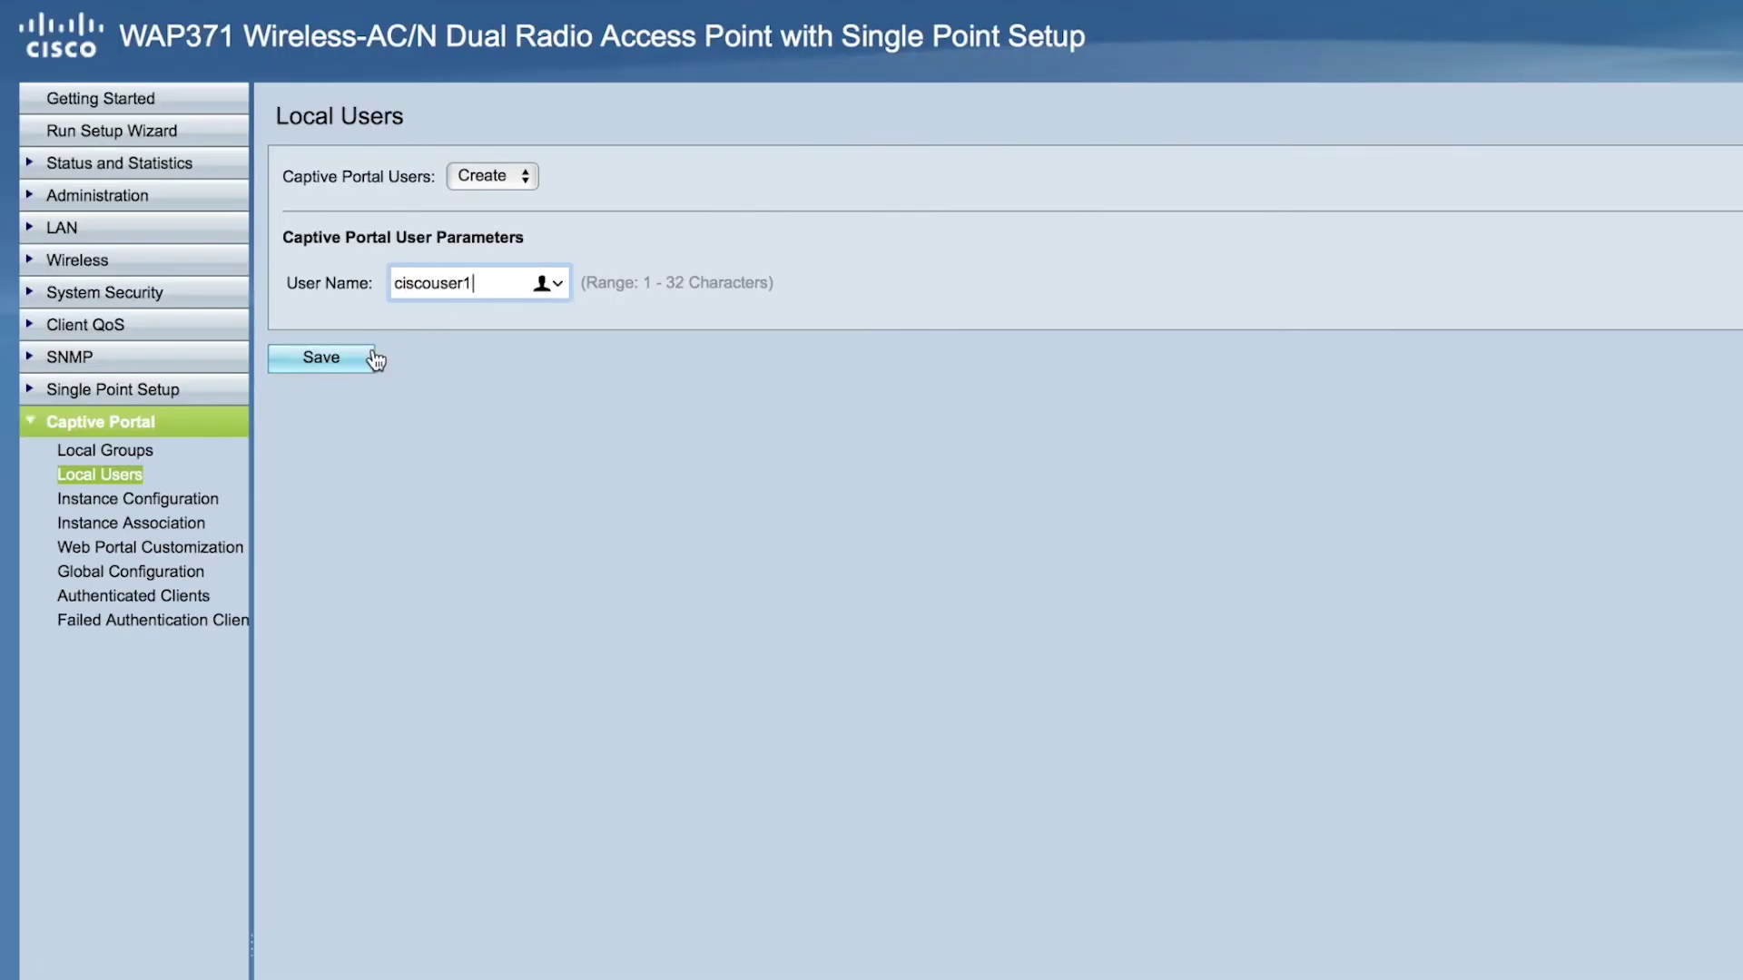
left_click(373, 360)
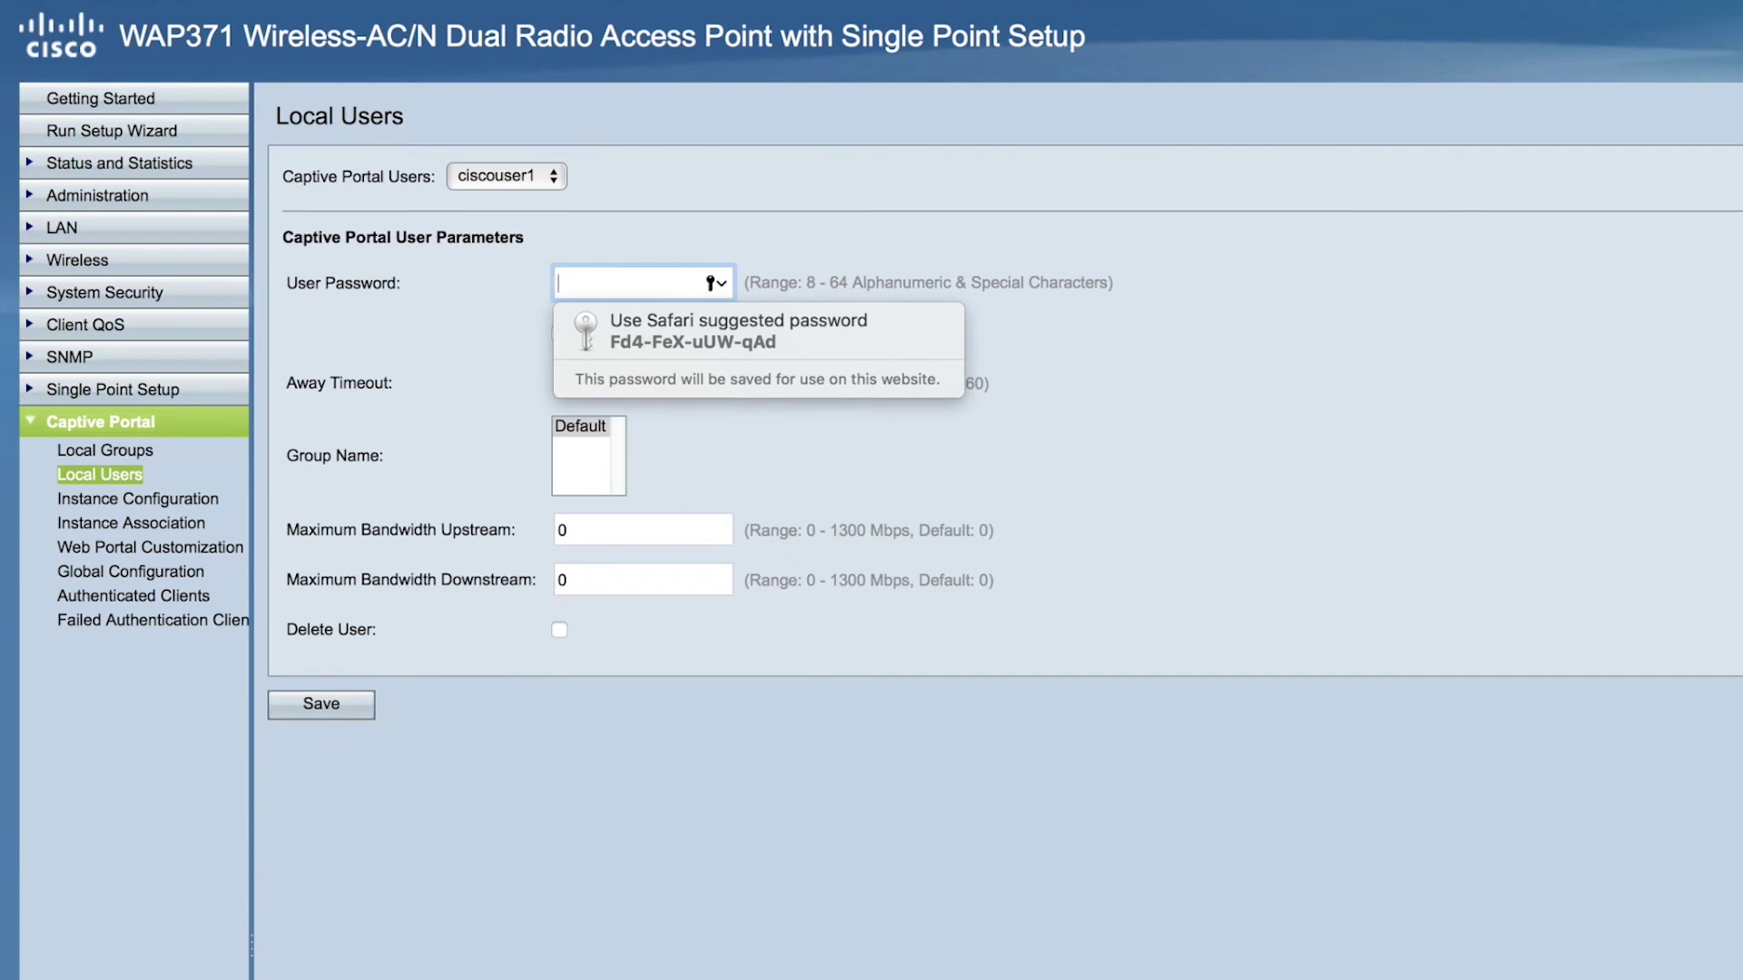
type("cisc")
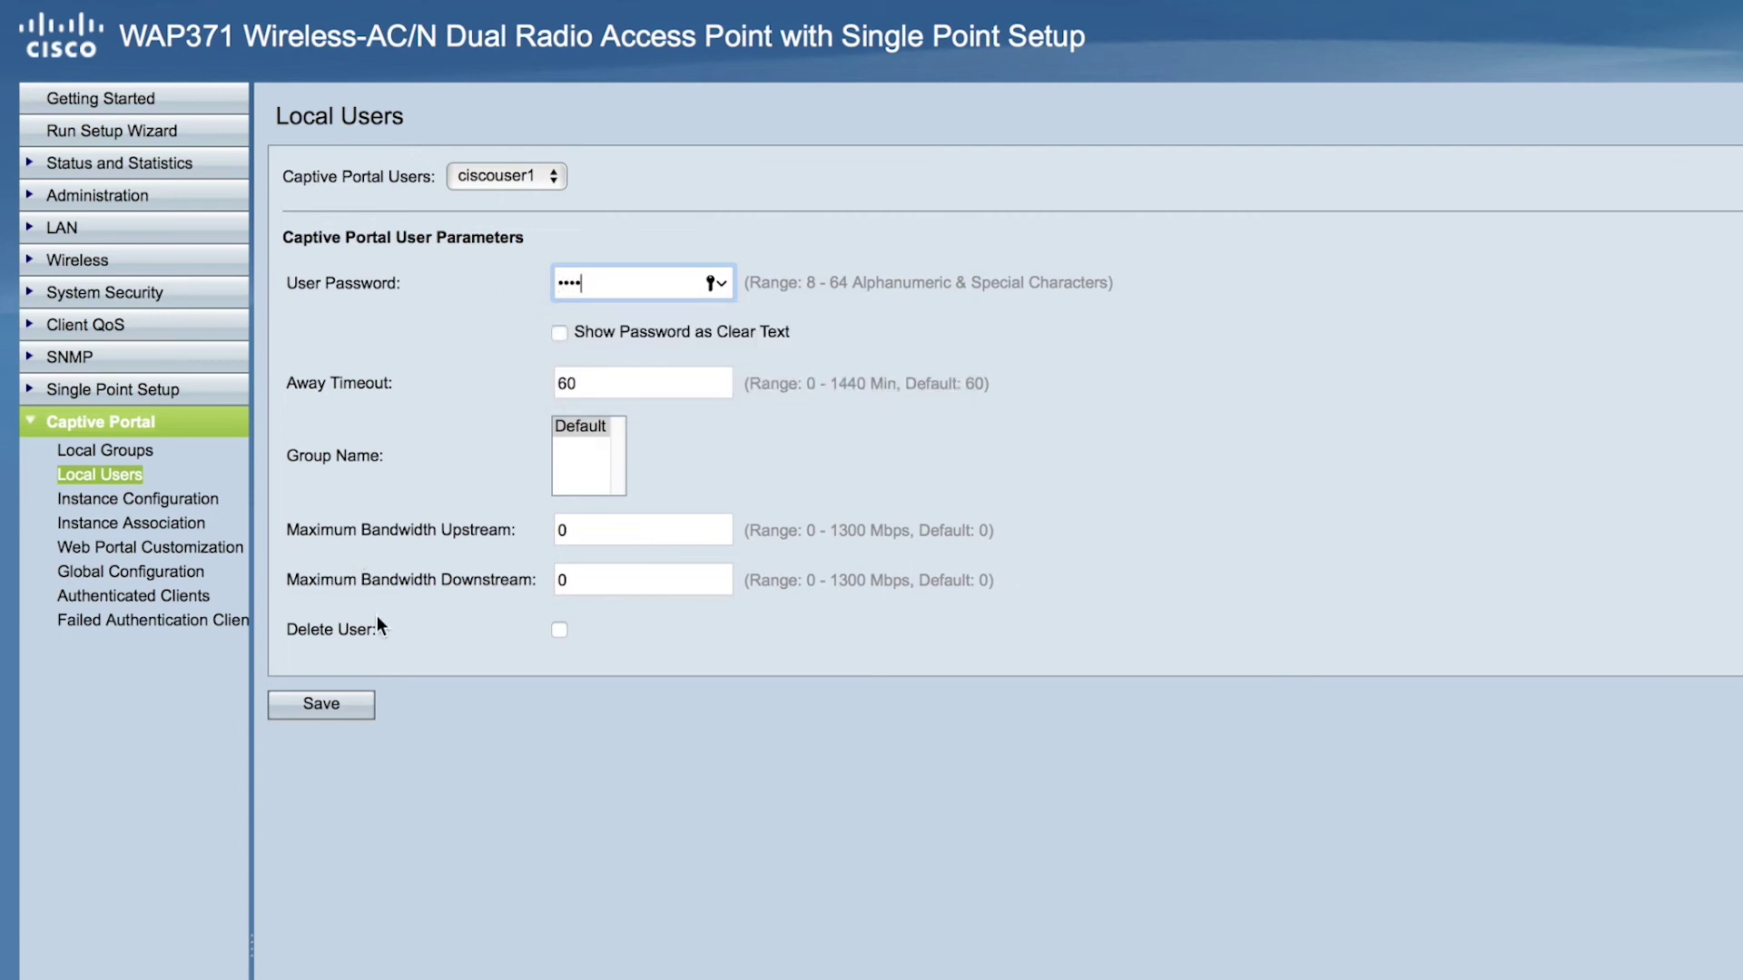
type("o123")
left_click(358, 710)
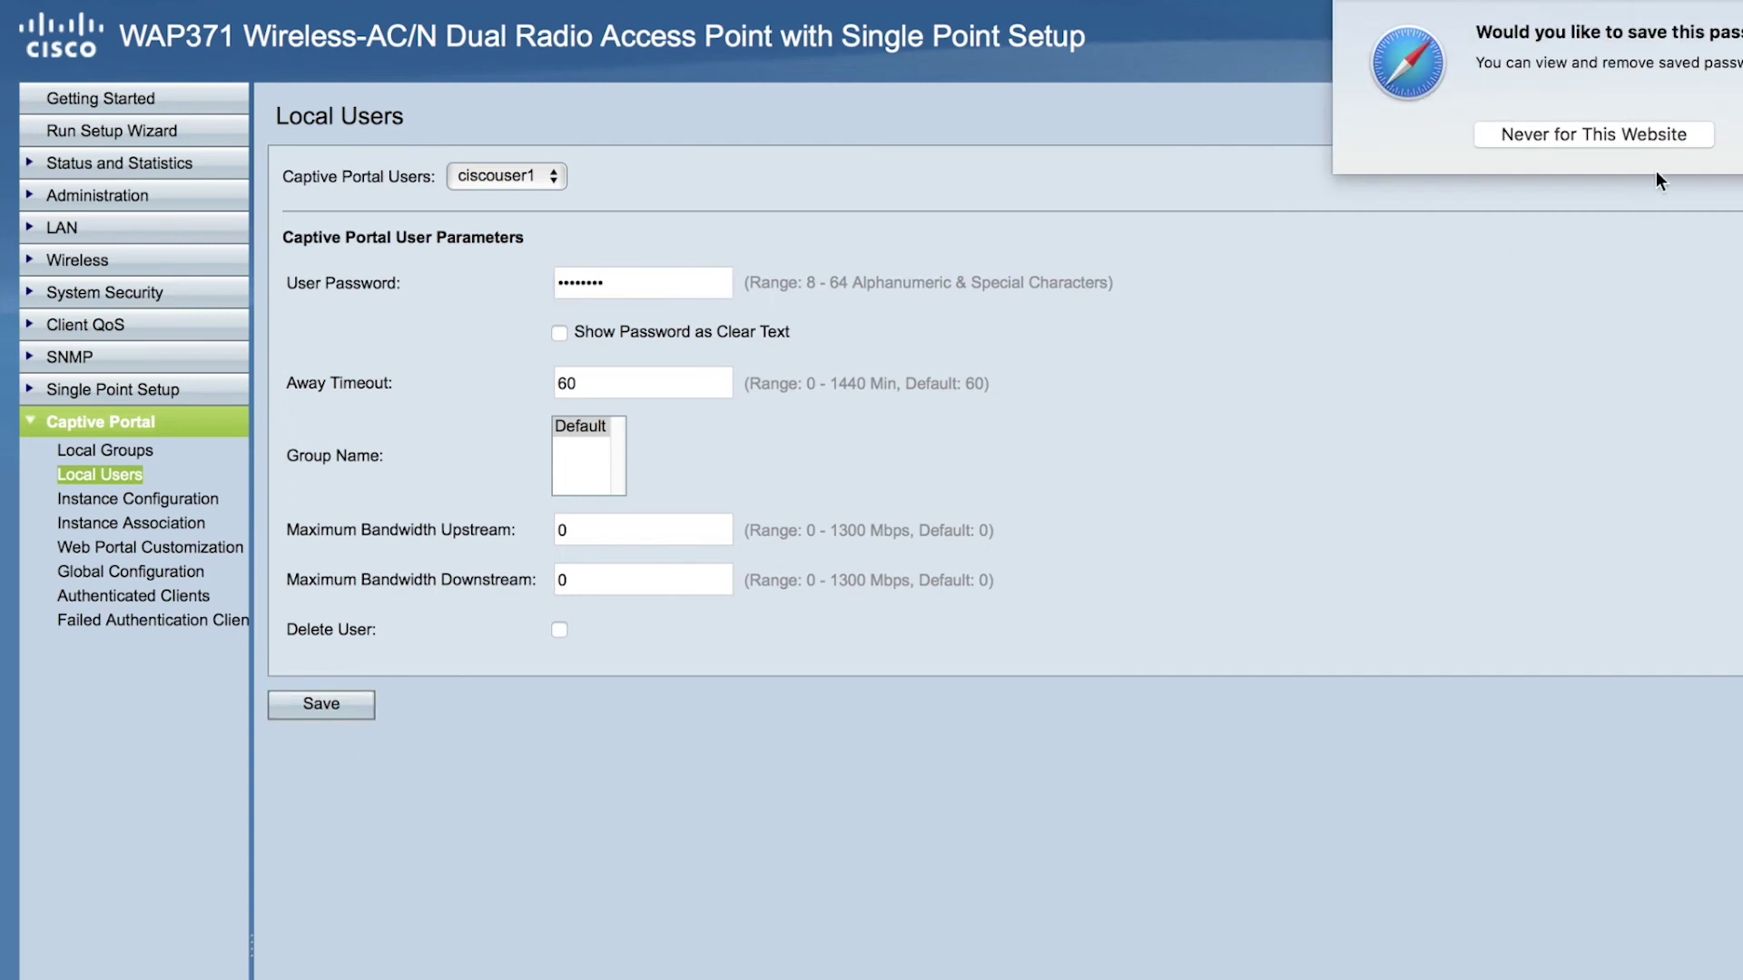
left_click(229, 550)
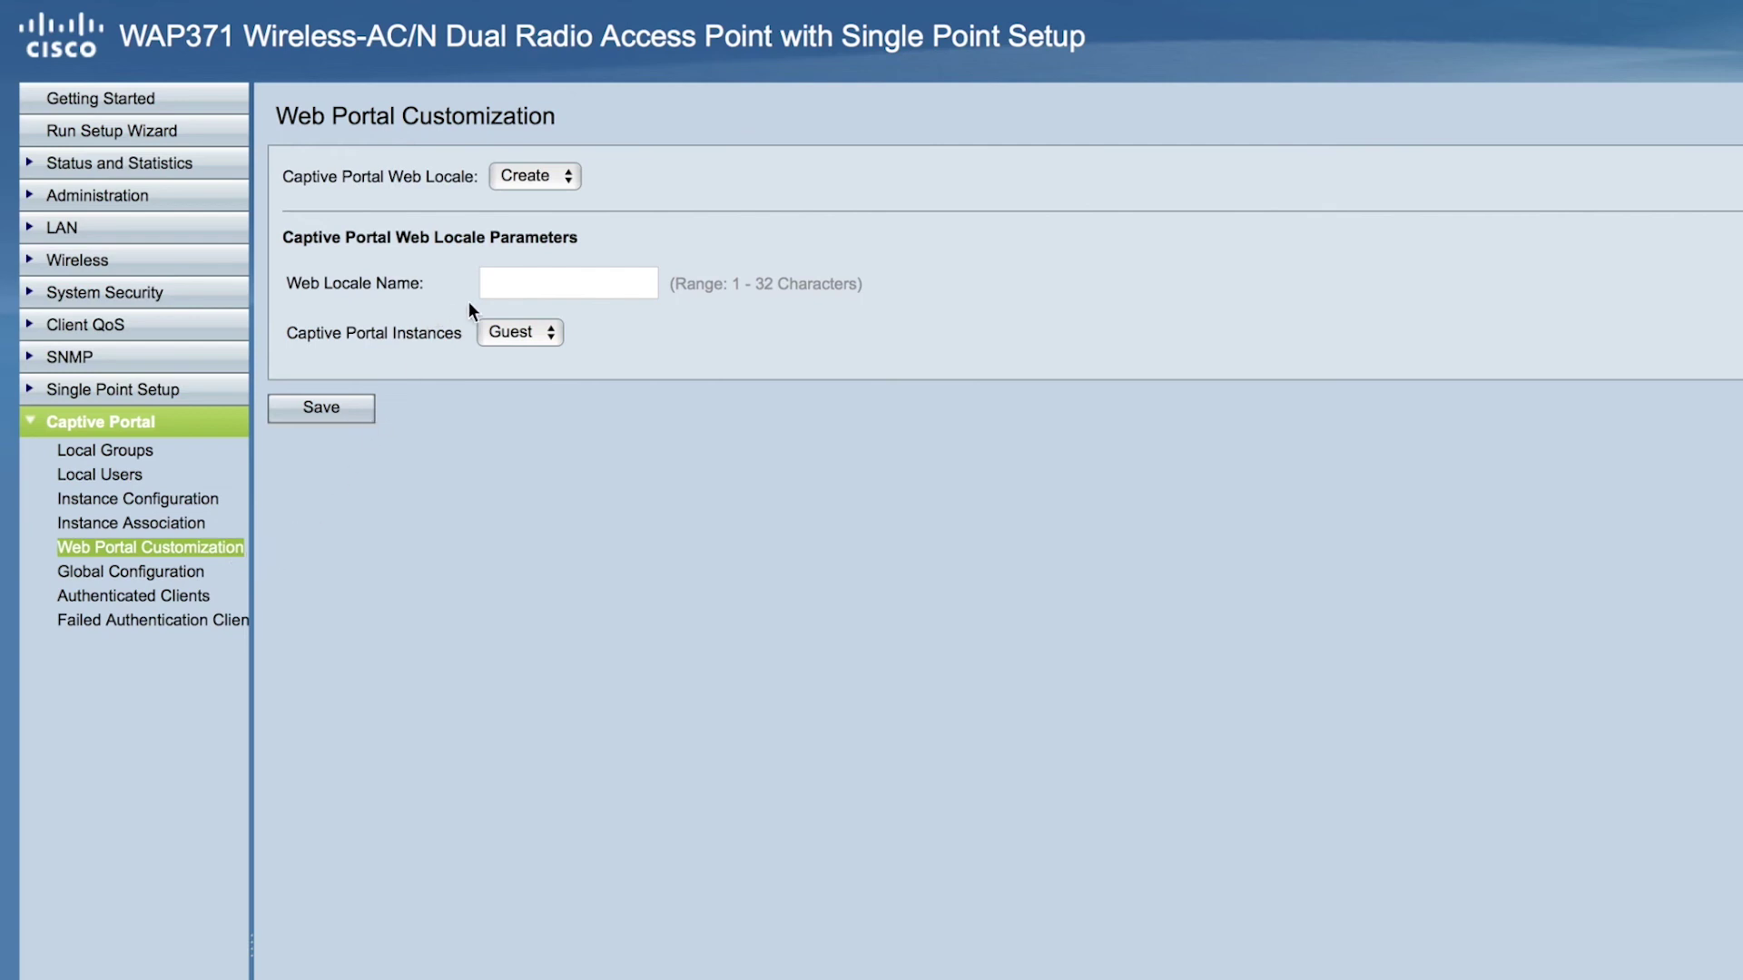
Save a new web locale 'testcisco' for the Guest instance
left_click(520, 286)
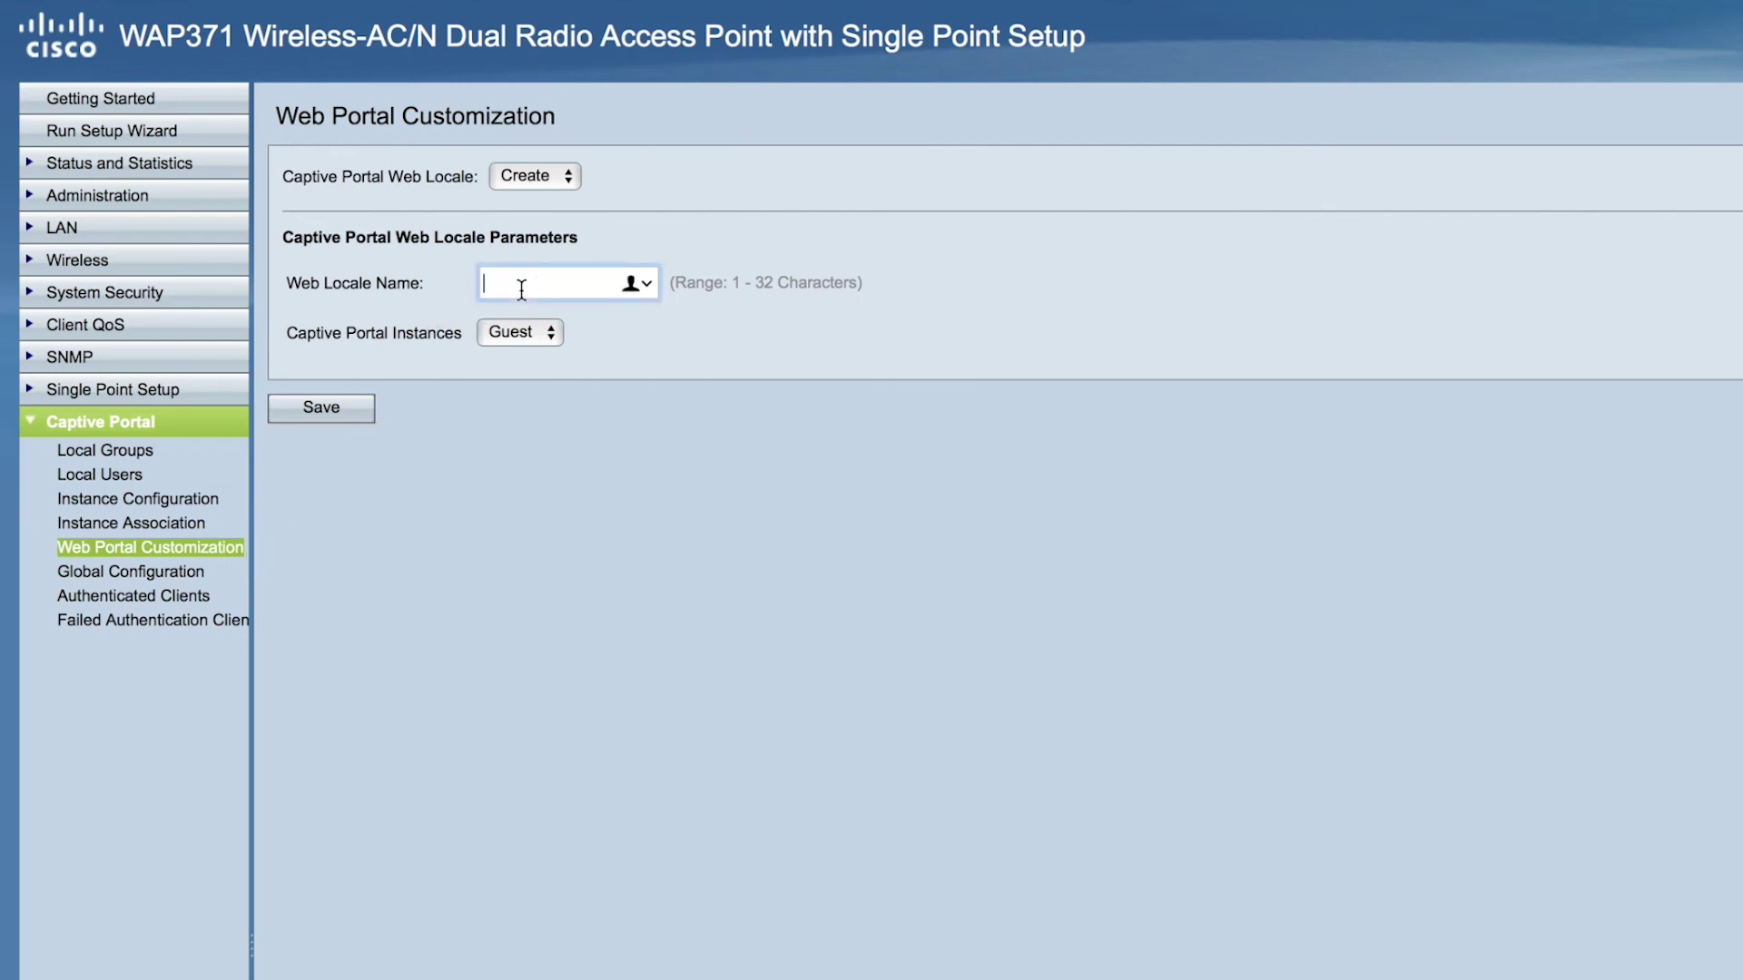
type("testcisco")
left_click(344, 415)
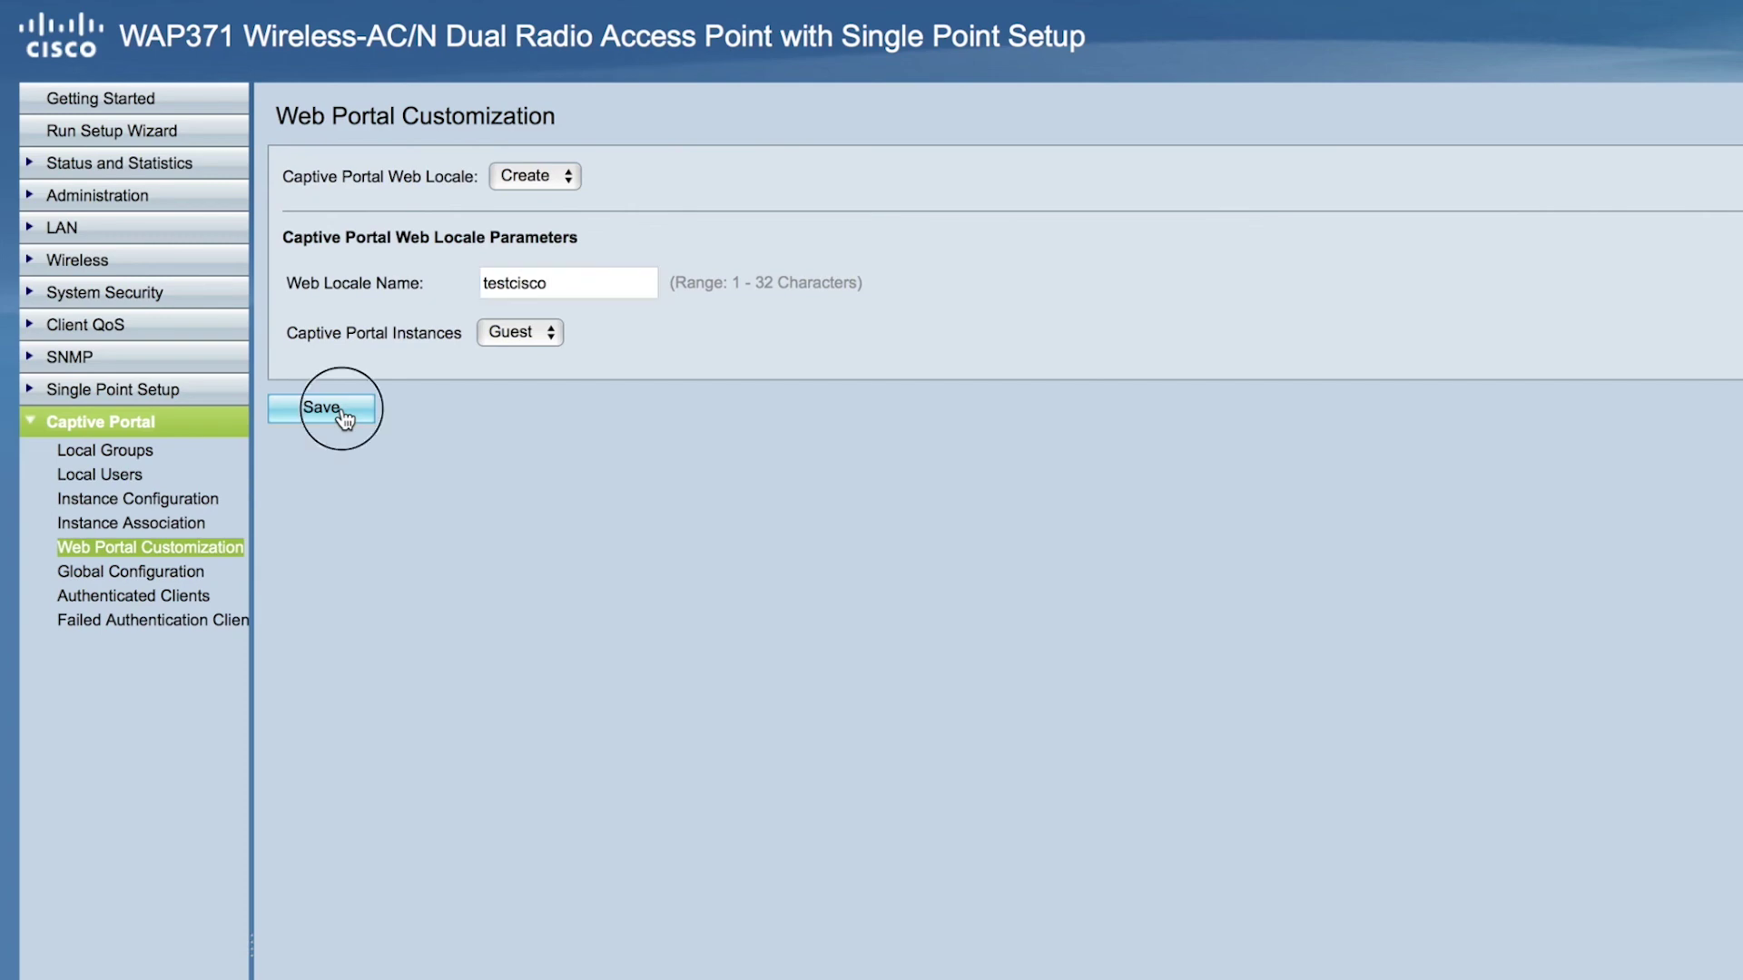